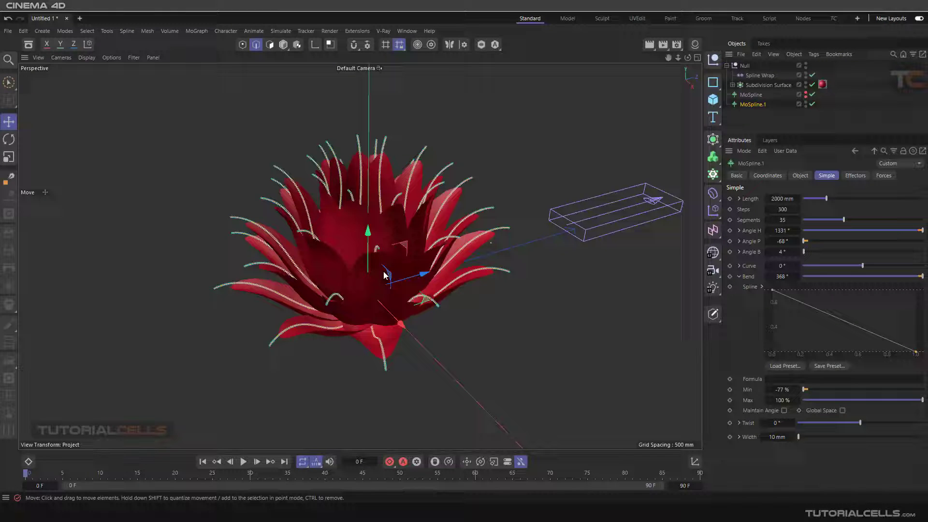
Set the Angle H of MoSpline.1 to 1391° and its Angle P to -65°
middle_click_drag(384, 276, 424, 294, "alt")
mouse_move(425, 293)
left_mouse_down("alt")
mouse_move(434, 313)
mouse_move(434, 294)
left_mouse_up("alt")
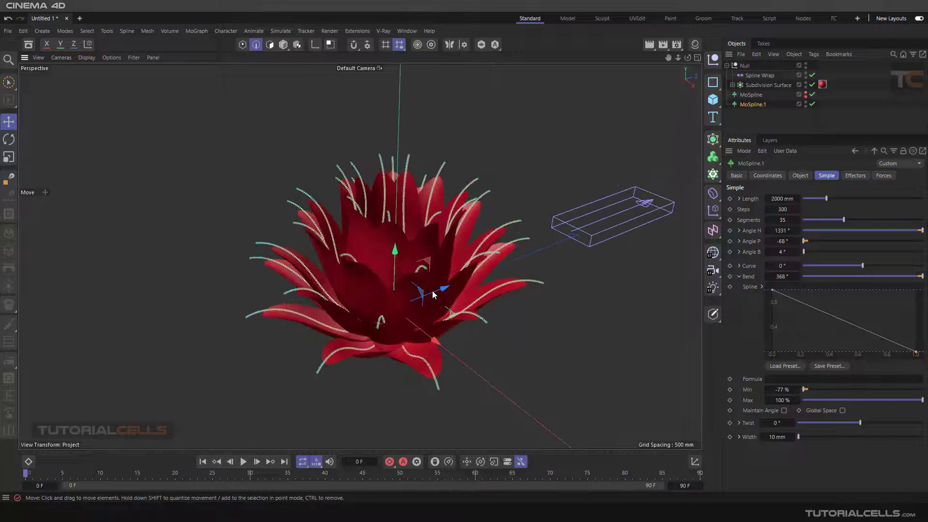
left_click_drag(844, 220, 846, 221)
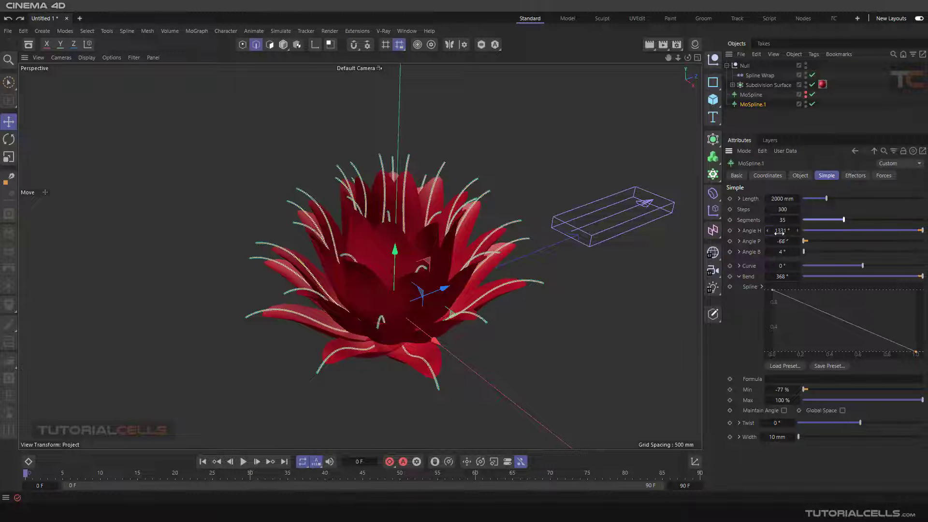
mouse_move(779, 232)
left_mouse_down()
mouse_move(798, 232)
mouse_move(772, 240)
left_mouse_up()
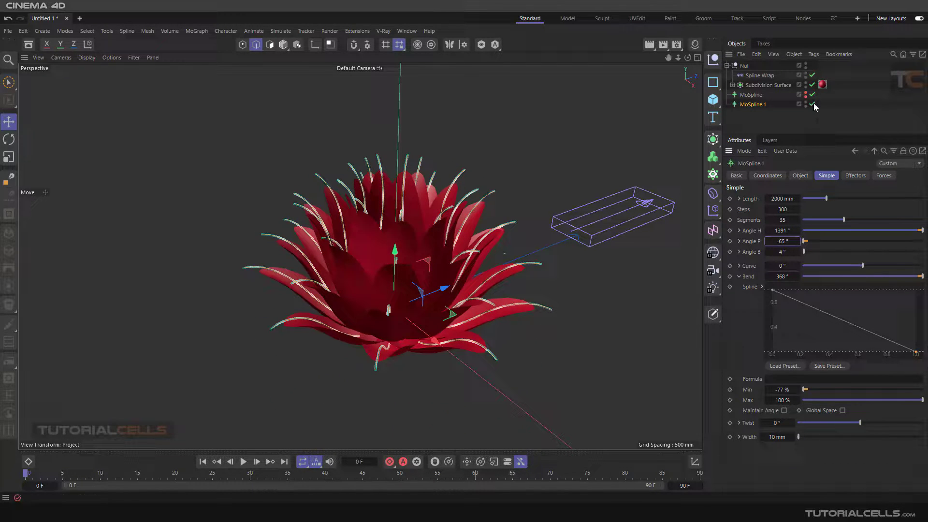
Hide MoSpline.1 in the viewport and set its Angle H to 1383°, Angle P to -83°, Curve to 24° and Bend to 360°
left_click(806, 105, "alt")
left_click(807, 105, "alt")
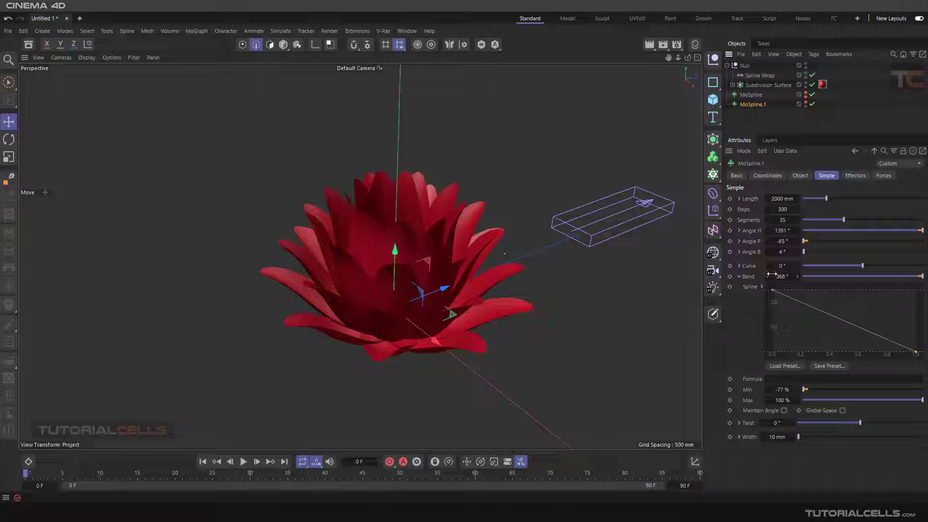
left_click_drag(772, 274, 773, 275)
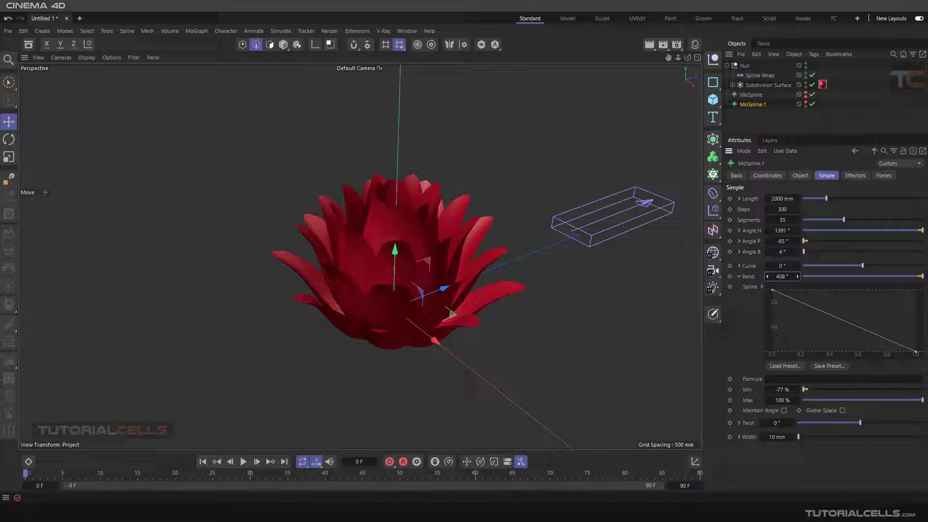
mouse_move(784, 242)
left_mouse_down()
mouse_move(775, 242)
mouse_move(792, 255)
mouse_move(780, 252)
mouse_move(784, 231)
left_mouse_up()
left_click_drag(863, 265, 924, 277)
left_click_drag(469, 272, 406, 300, "alt")
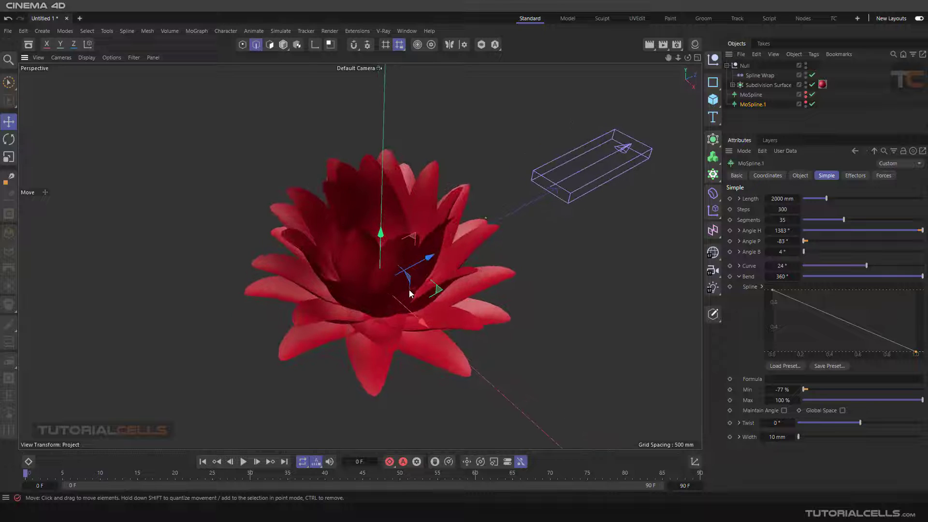
Make MoSpline.1 visible again over the flower petals and view the flower from different angles
left_click(805, 102)
left_click_drag(384, 272, 386, 221, "alt")
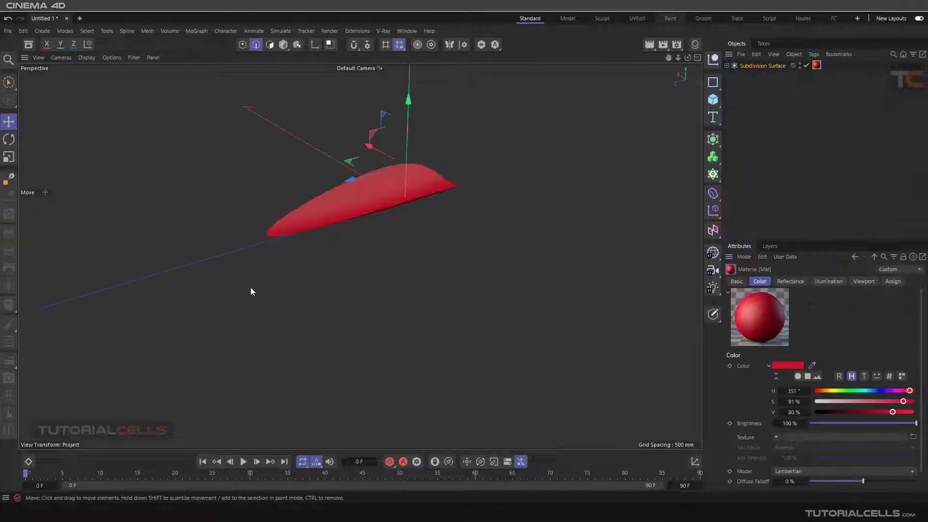
left_click_drag(251, 290, 391, 276, "alt")
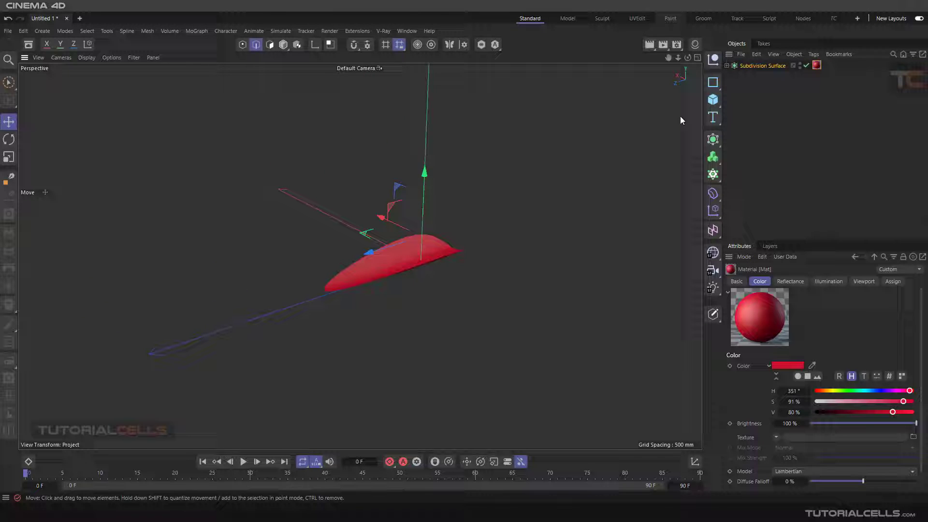
Examine the petal's object hierarchy and compare the petal with its Subdivision Surface disabled and enabled
left_click(726, 66)
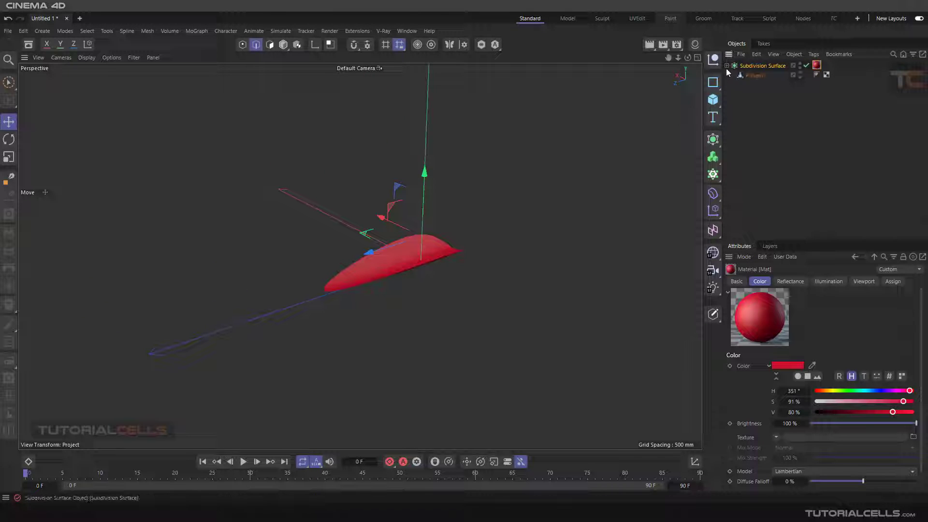
left_click(806, 65)
left_click(805, 65)
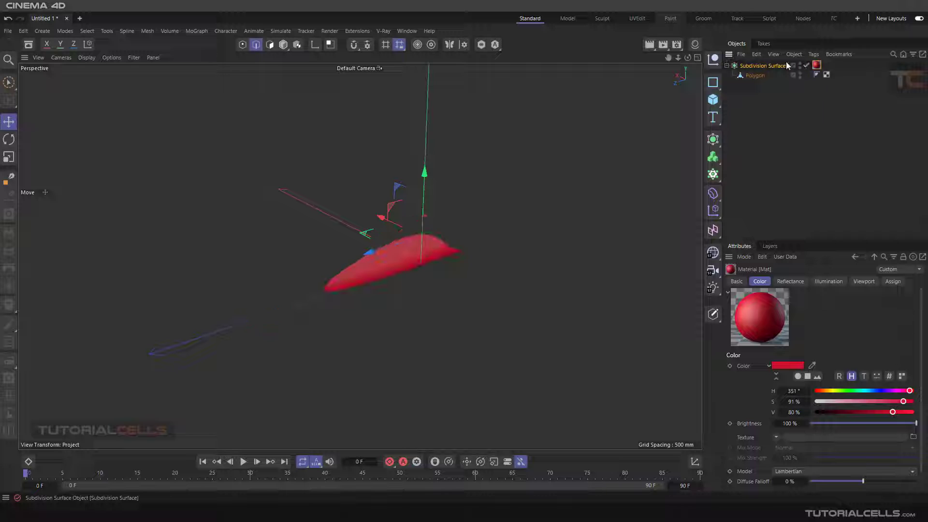
Add a MoSpline object at the origin and move the petal's Subdivision Surface along the Z axis away from it
left_click(761, 66)
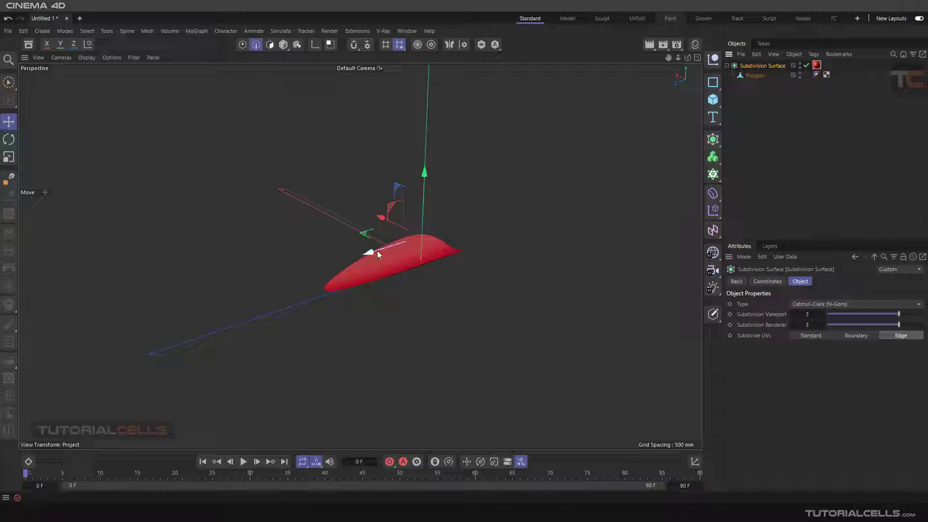
left_click_drag(377, 250, 387, 285, "alt")
left_click(197, 31)
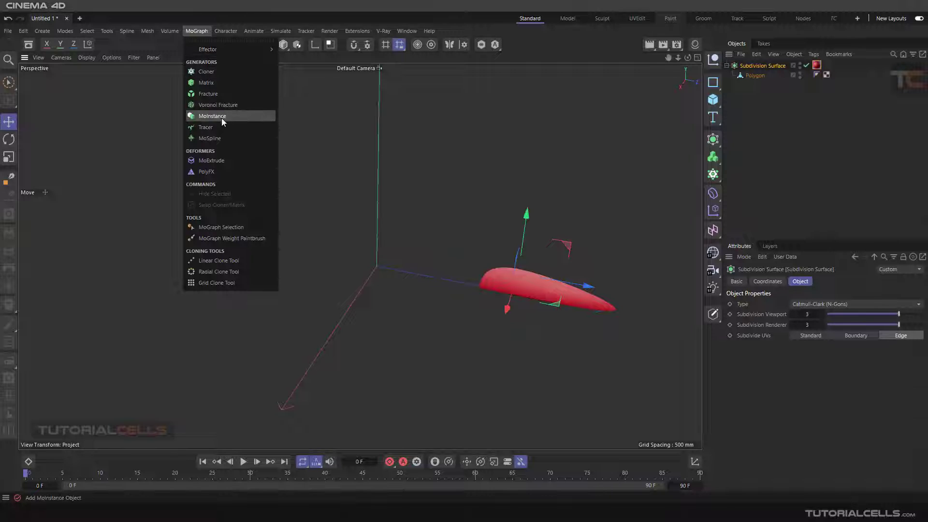
left_click(221, 137)
left_click_drag(400, 245, 494, 252, "alt")
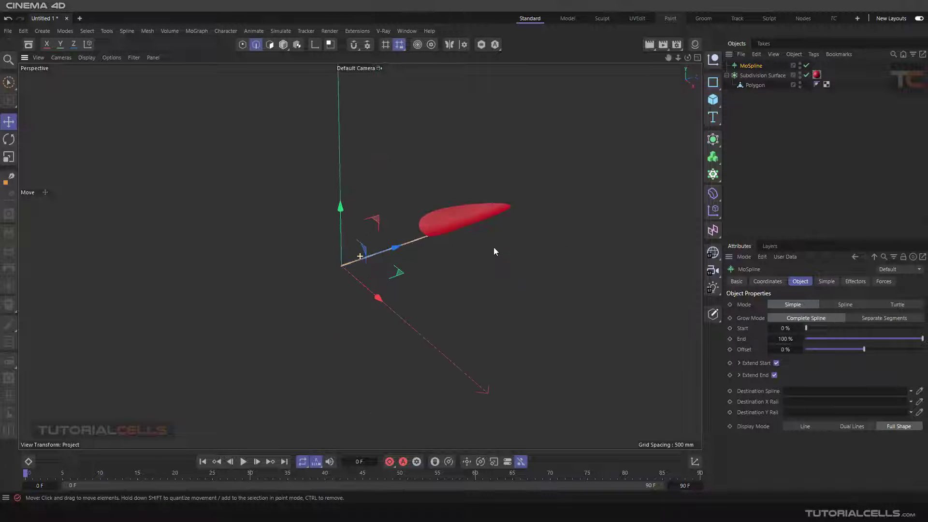
left_click(762, 75)
left_click_drag(495, 200, 569, 177)
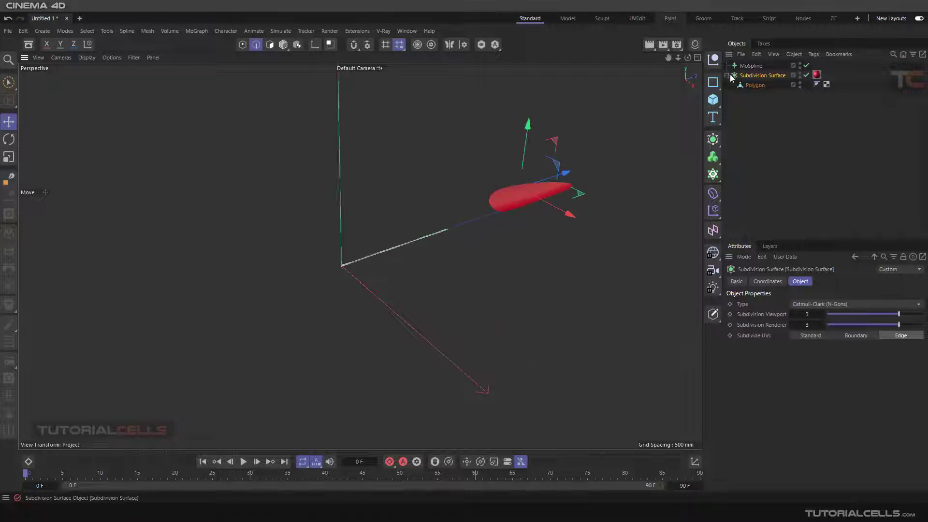
left_click(727, 75)
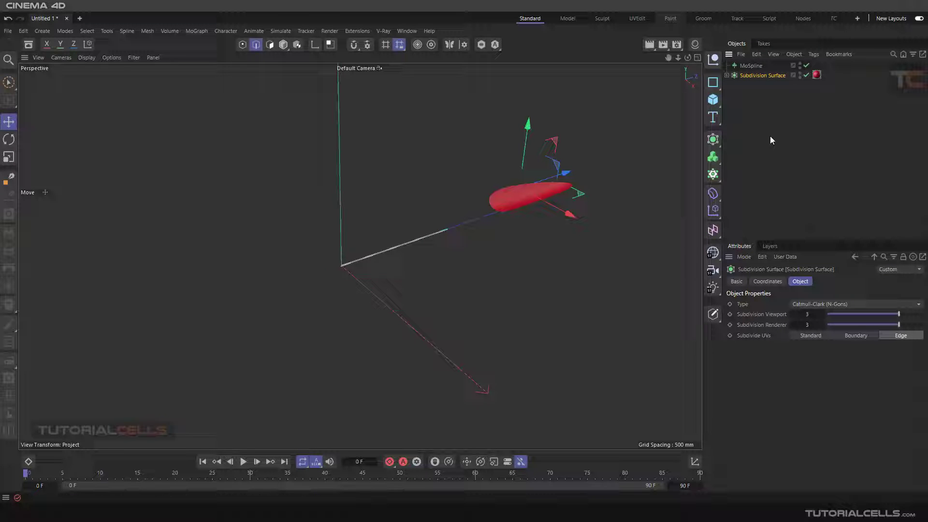
Bend the MoSpline by 226° in its Simple settings and lower the end point of the Bend spline graph to zero
left_click(750, 65)
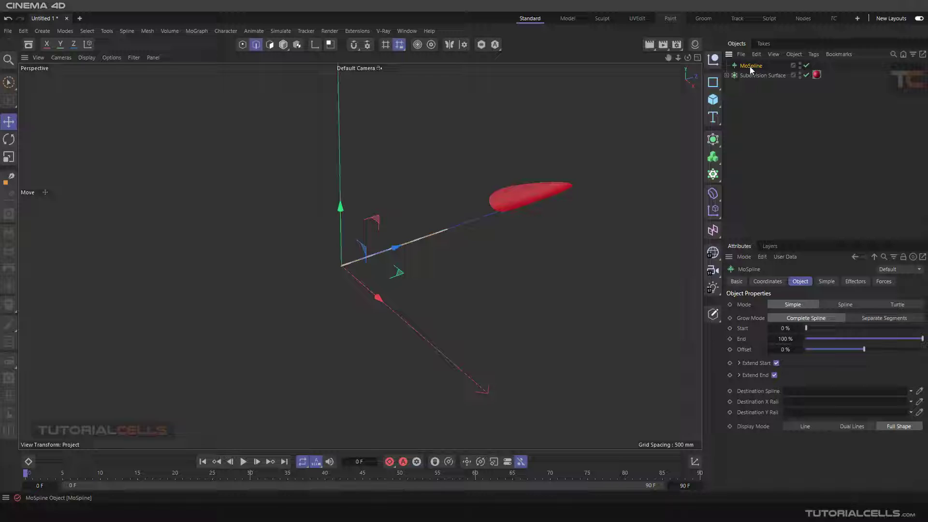
left_click(747, 239)
left_click_drag(744, 242, 599, 193)
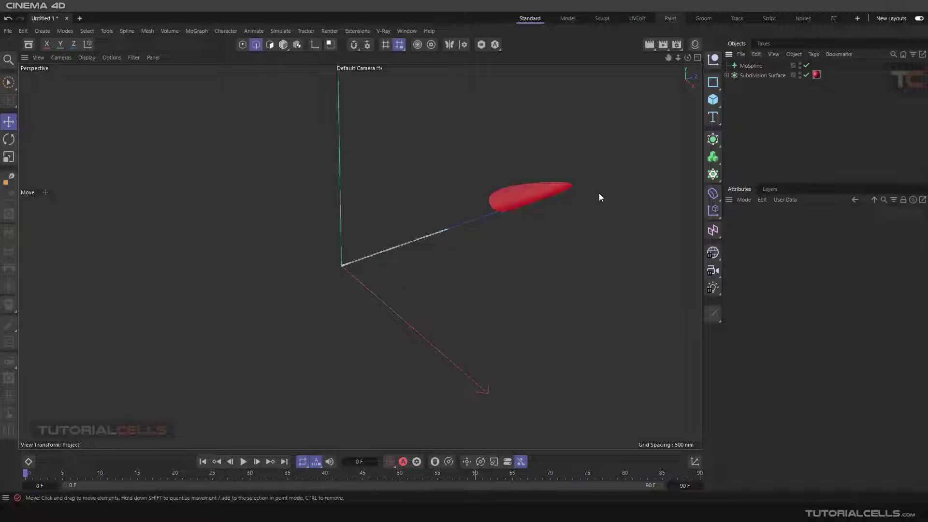
left_click(750, 65)
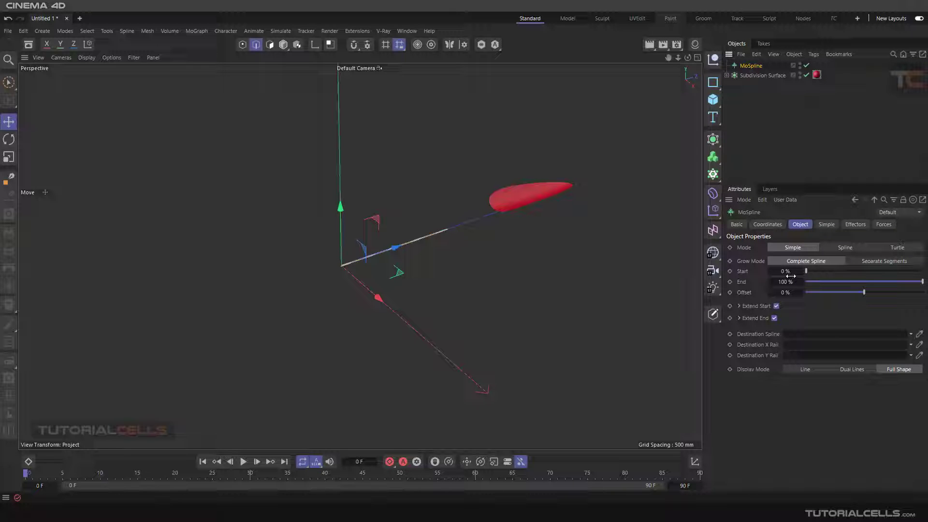
left_click(826, 225)
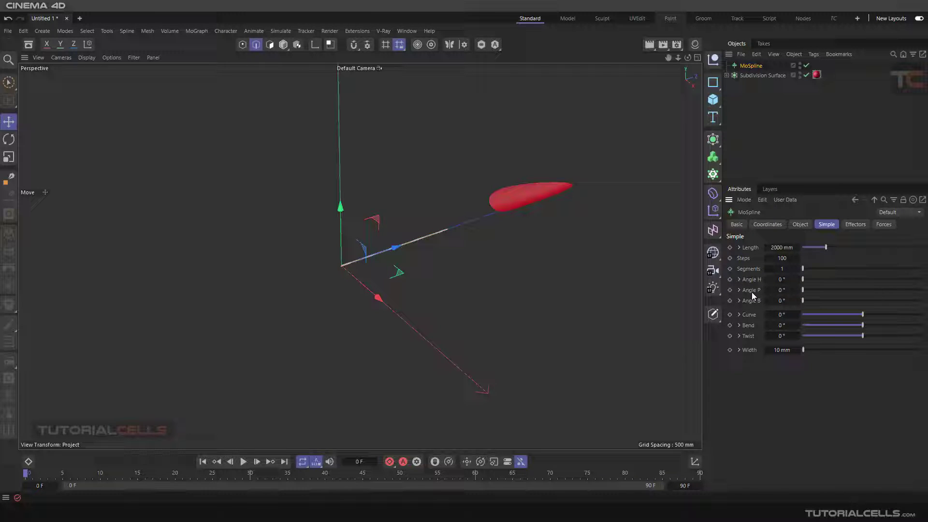
left_click(739, 325)
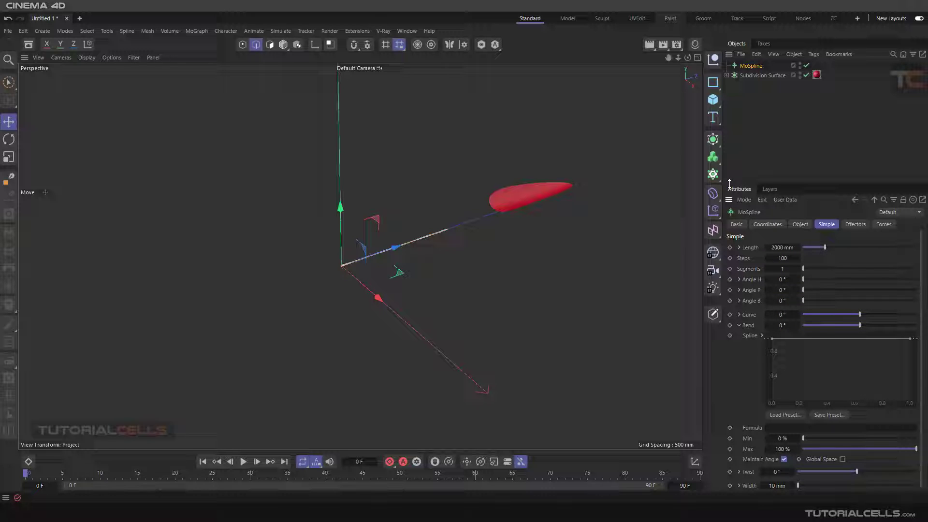
left_click_drag(729, 184, 736, 133)
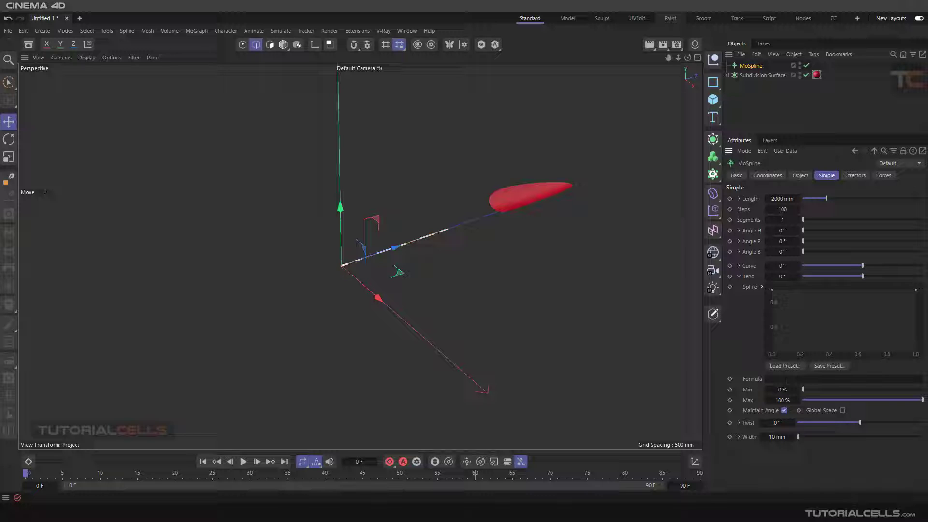
left_click_drag(859, 275, 889, 276)
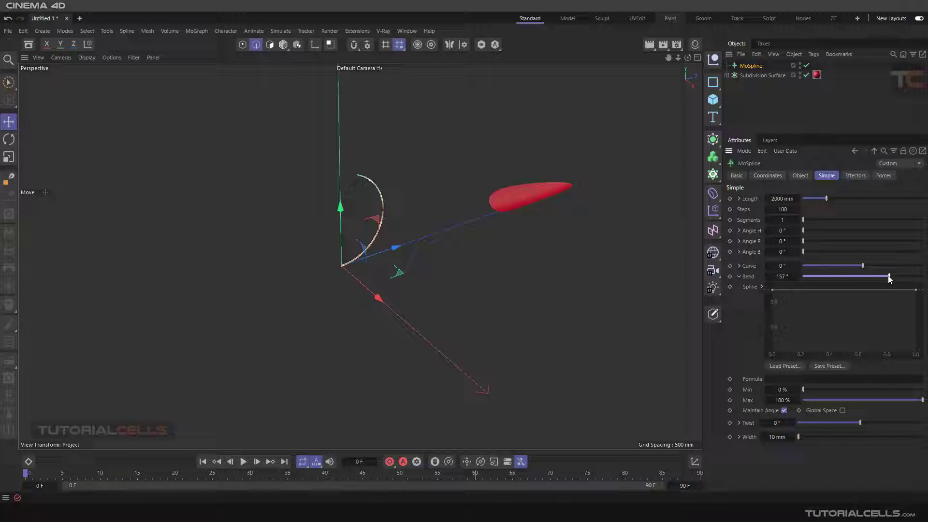
mouse_move(888, 277)
left_mouse_down()
mouse_move(923, 277)
mouse_move(900, 276)
left_mouse_up()
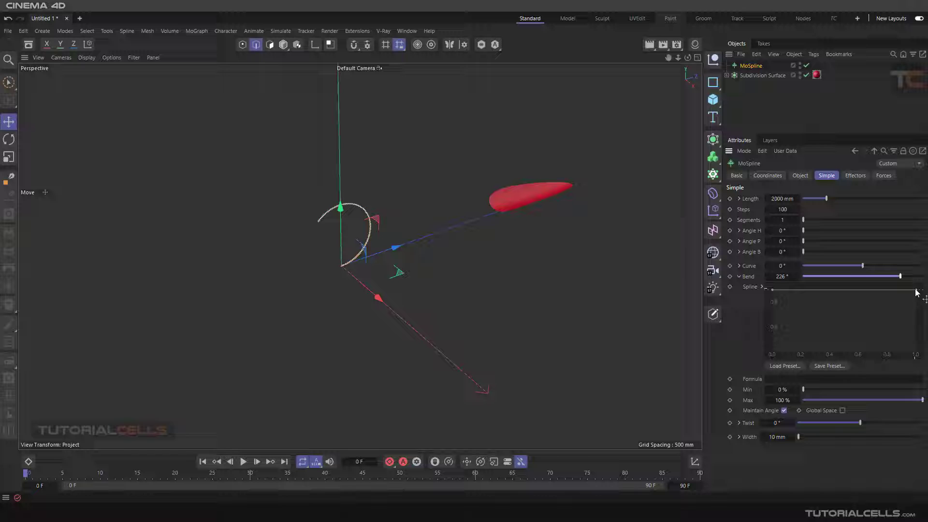
left_click_drag(917, 292, 920, 355)
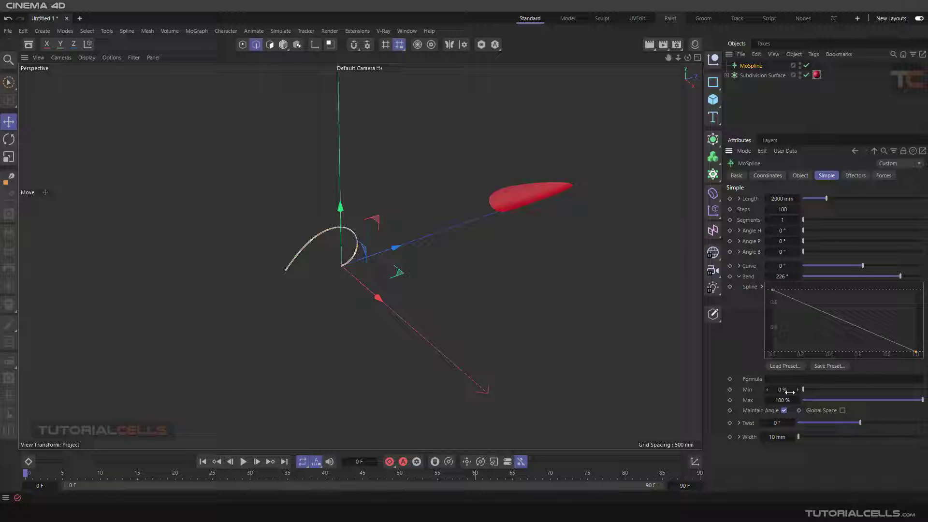
Disable Maintain Angle for the MoSpline's bend, set its Min to -77% and set Bend to 369°
left_click_drag(788, 390, 745, 390)
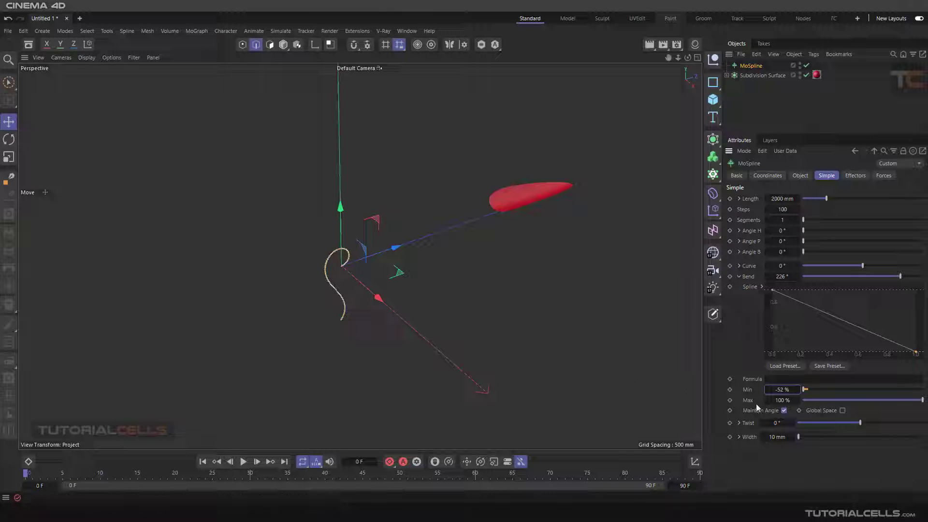
left_click(783, 410)
left_click_drag(782, 390, 817, 390)
left_click_drag(900, 277, 919, 281)
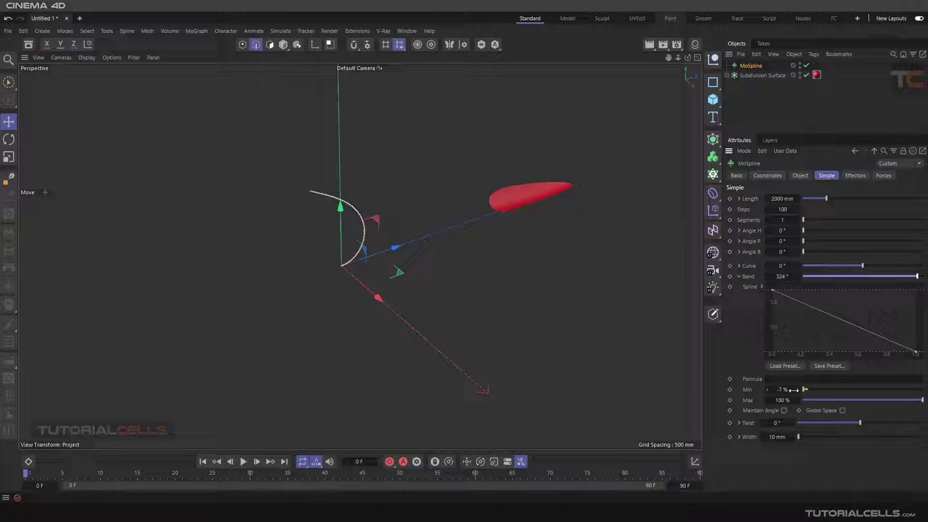
left_click_drag(782, 389, 723, 390)
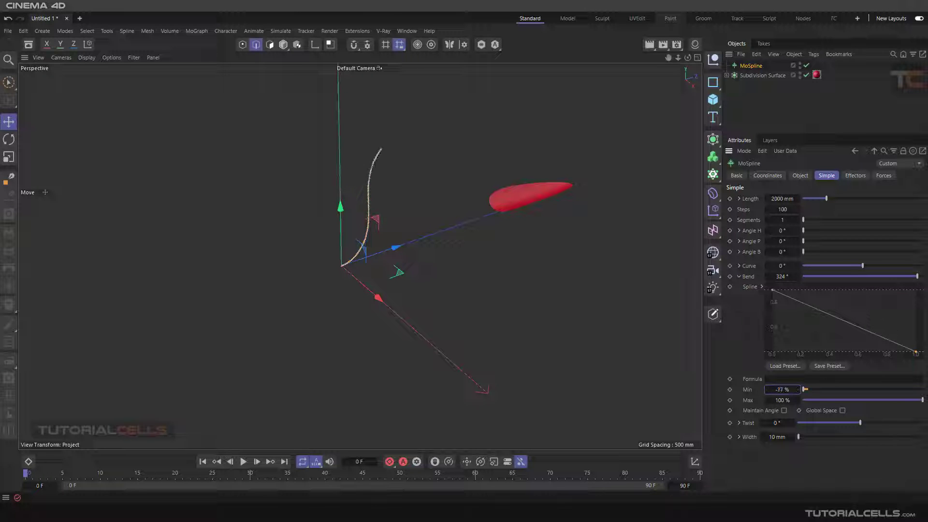
left_click_drag(783, 277, 804, 277)
Compare the MoSpline's shape with Maintain Angle enabled and disabled, inspecting the curve from several sides
left_click_drag(647, 275, 329, 266, "alt")
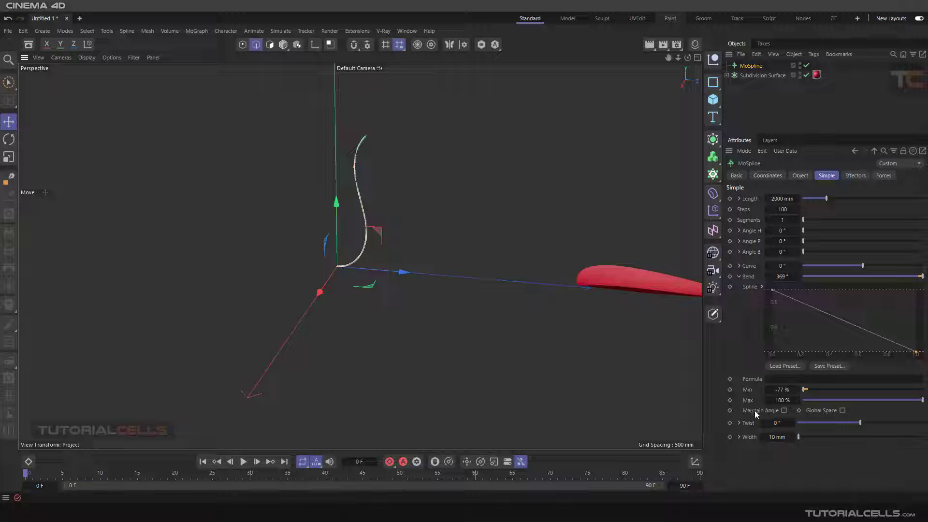
left_click(784, 410)
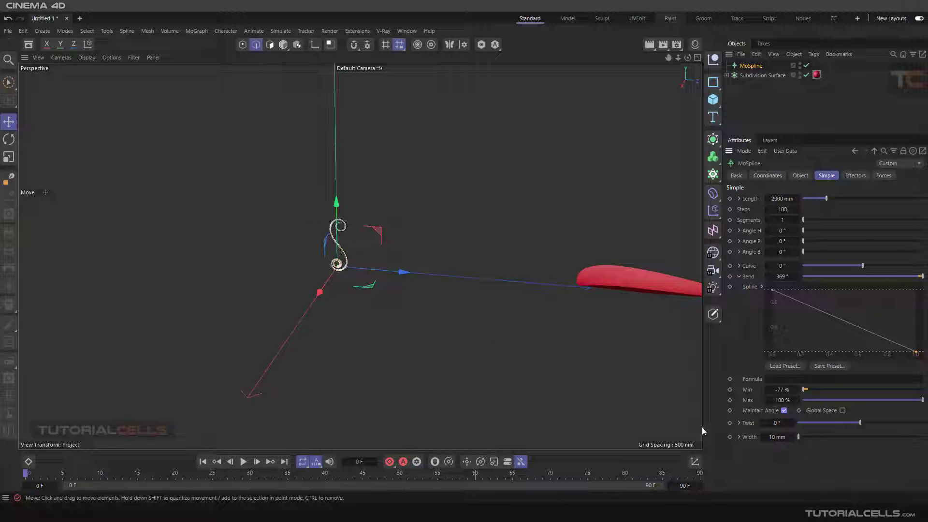
left_click(784, 411)
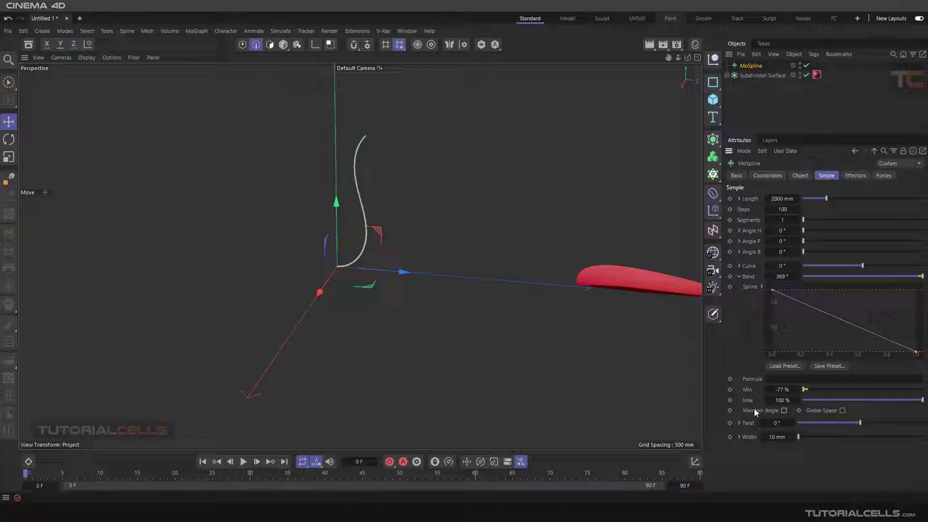
left_click_drag(435, 356, 310, 287, "alt")
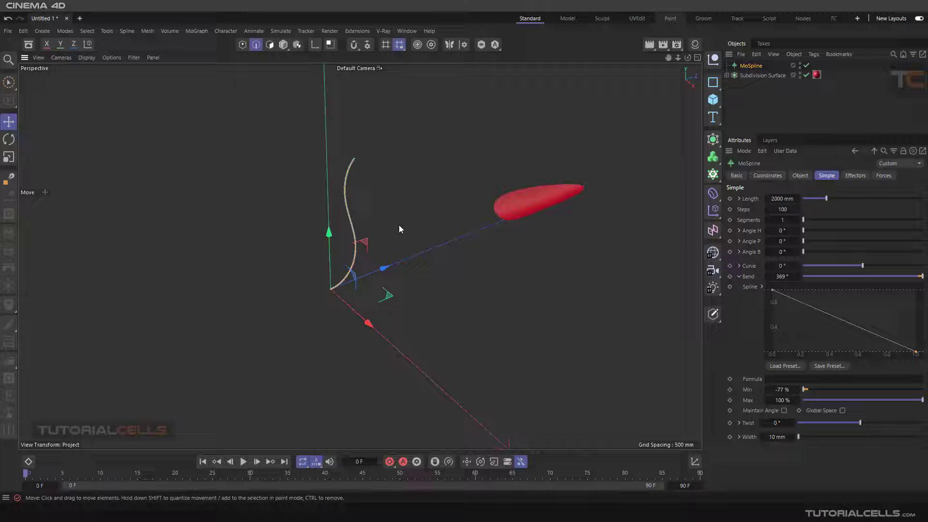
mouse_move(399, 229)
left_mouse_down("alt")
mouse_move(318, 210)
mouse_move(398, 215)
left_mouse_up("alt")
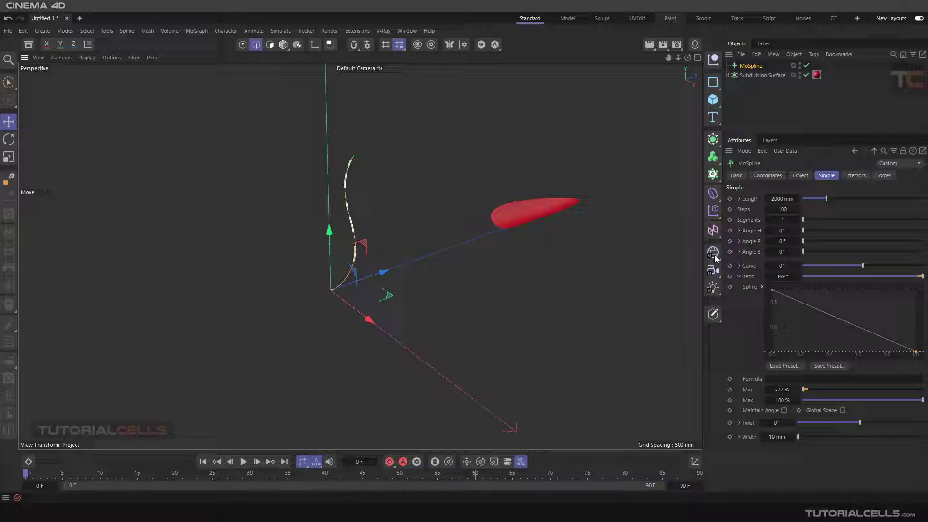
left_click_drag(561, 247, 540, 252, "alt")
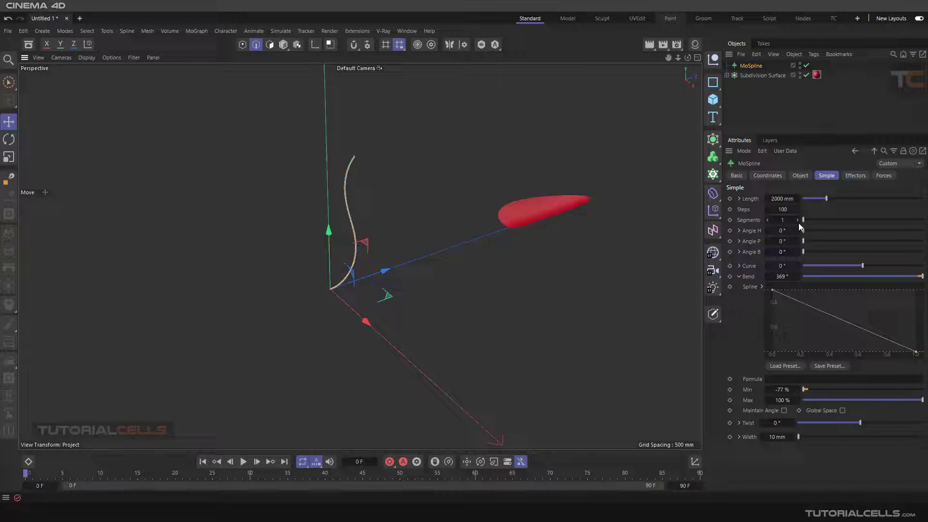
Set the MoSpline's Segments to 23 and Angle P to 30°, undoing the last trial angle change
left_click_drag(804, 220, 807, 219)
left_click_drag(803, 231, 836, 246)
key("ctrl+z")
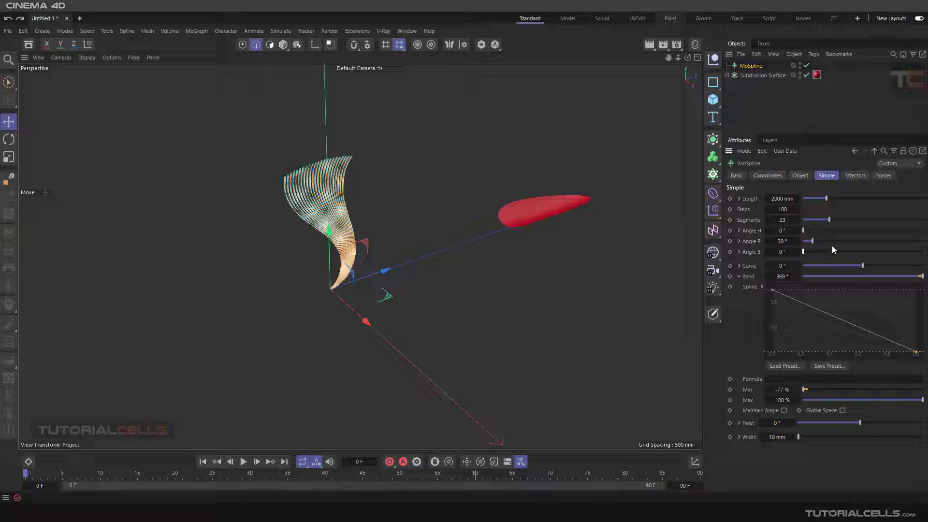
left_click_drag(441, 240, 364, 233, "alt")
scroll(362, 216, "up", 3)
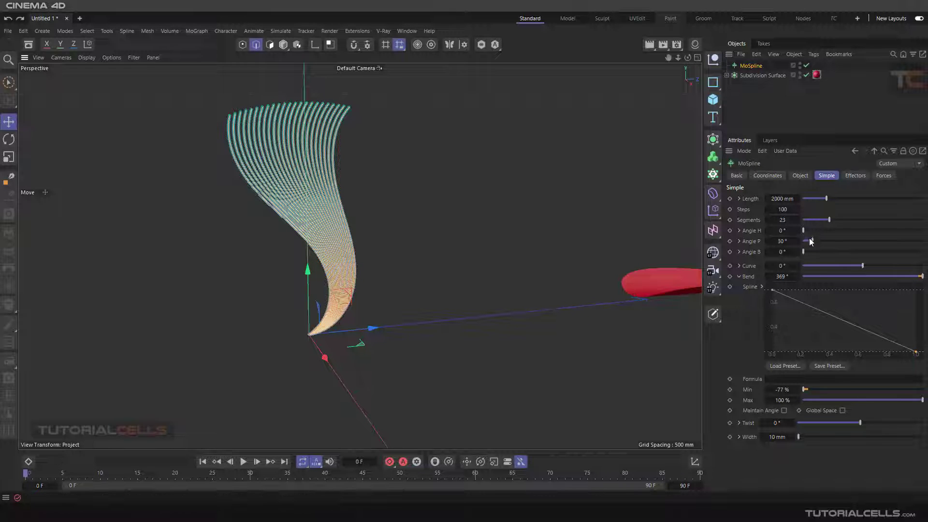
Try the MoSpline with 14 Segments and with a single Segment, checking the curve's shape
mouse_move(805, 230)
left_mouse_down()
mouse_move(923, 231)
mouse_move(804, 231)
mouse_move(848, 220)
mouse_move(817, 221)
mouse_move(806, 232)
mouse_move(887, 231)
mouse_move(804, 231)
left_mouse_up()
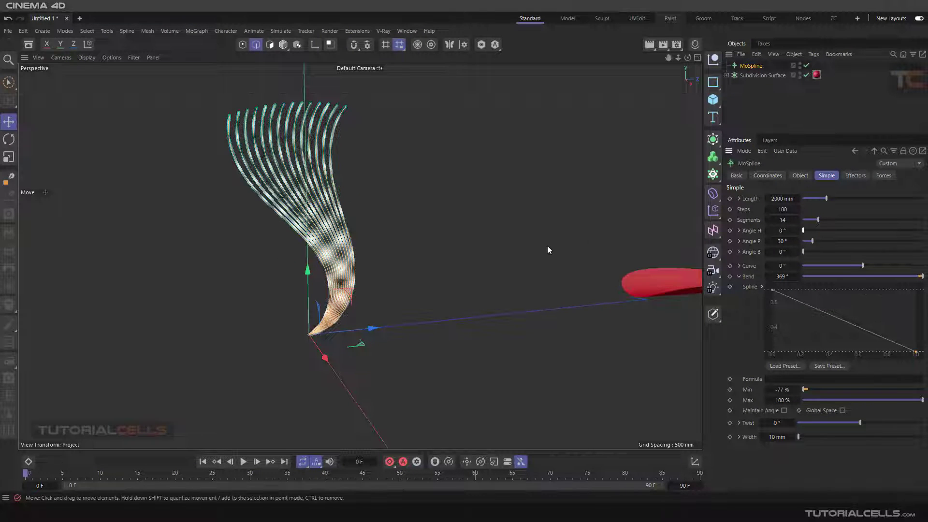
scroll(506, 271, "down", 3)
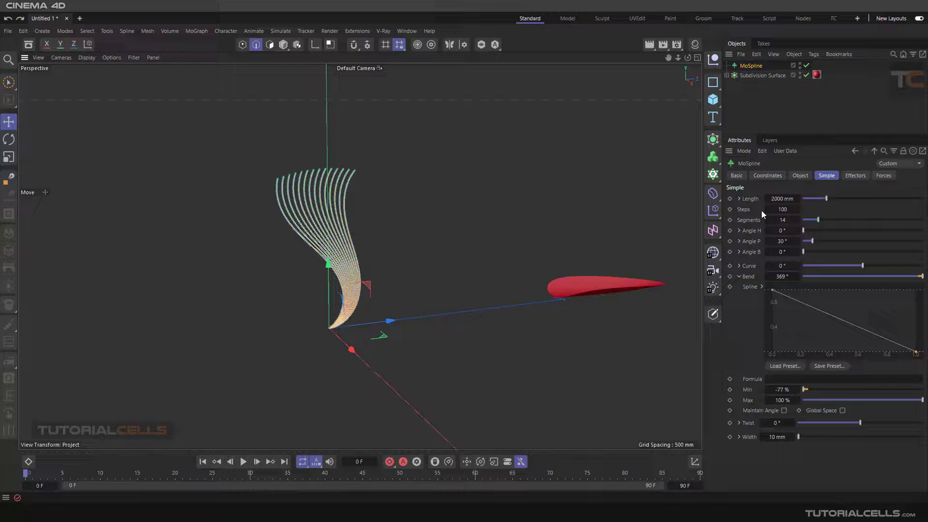
left_click_drag(812, 224, 798, 218)
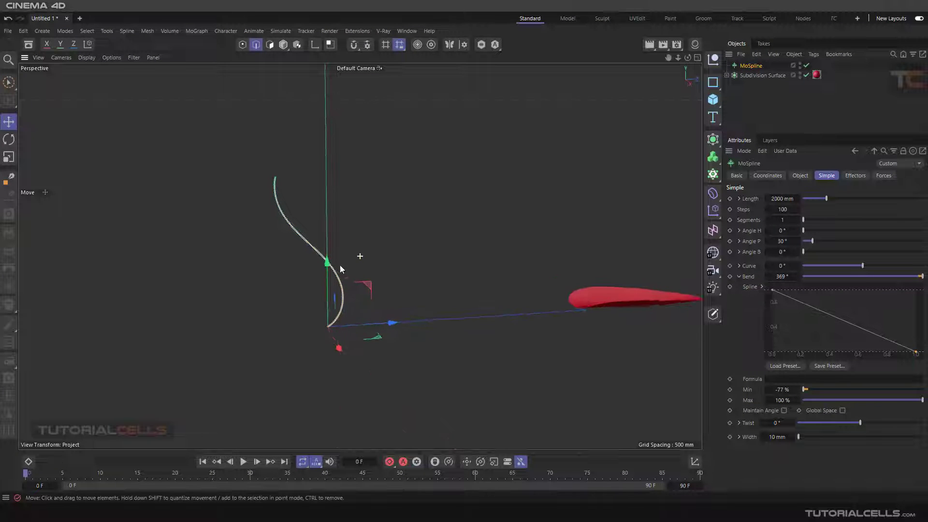
left_click_drag(374, 263, 420, 295, "alt")
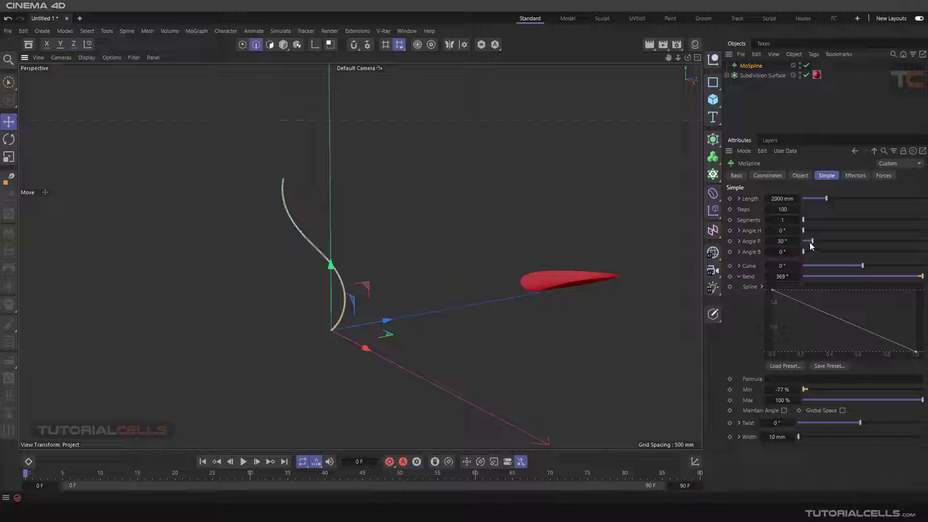
Arrange 27 MoSpline Segments in a full circle with Angle H at 360° and Angle P at 0°
left_click_drag(811, 246, 910, 232)
left_click_drag(487, 196, 476, 269, "alt")
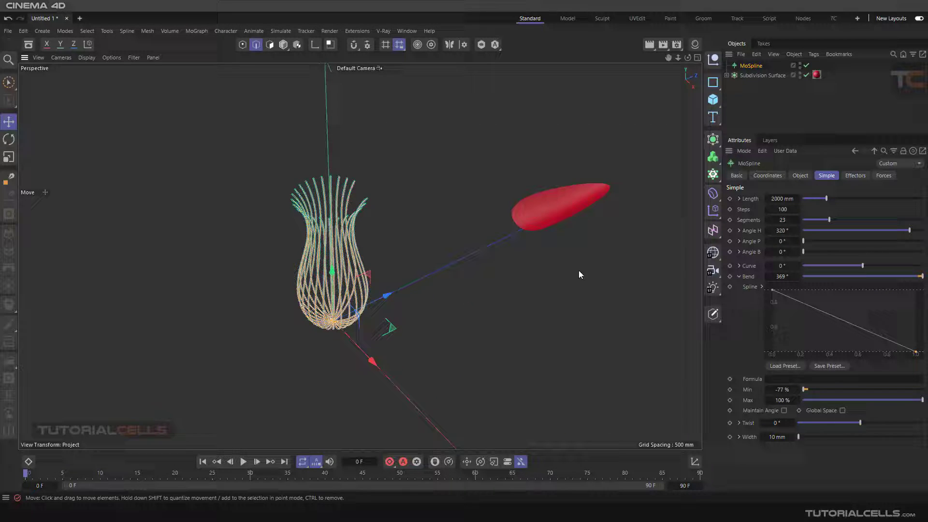
left_click_drag(910, 231, 923, 230)
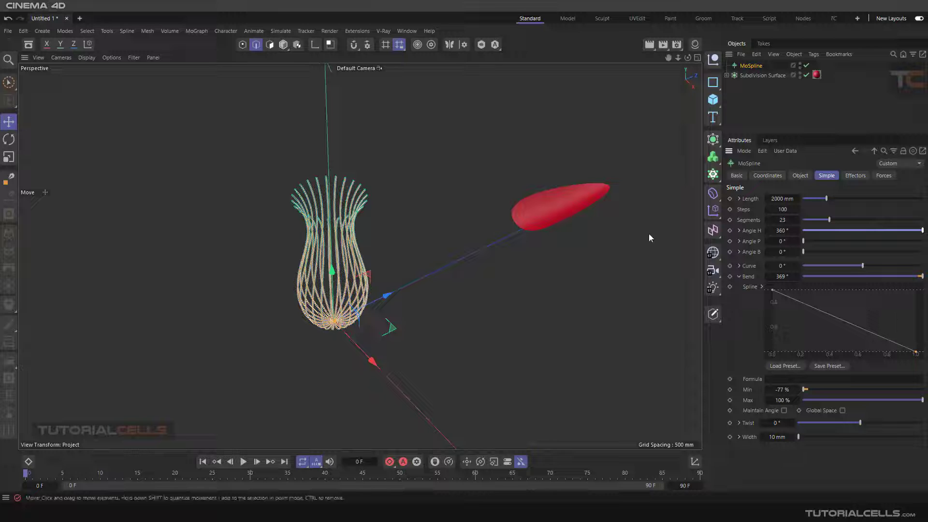
left_click_drag(827, 220, 834, 219)
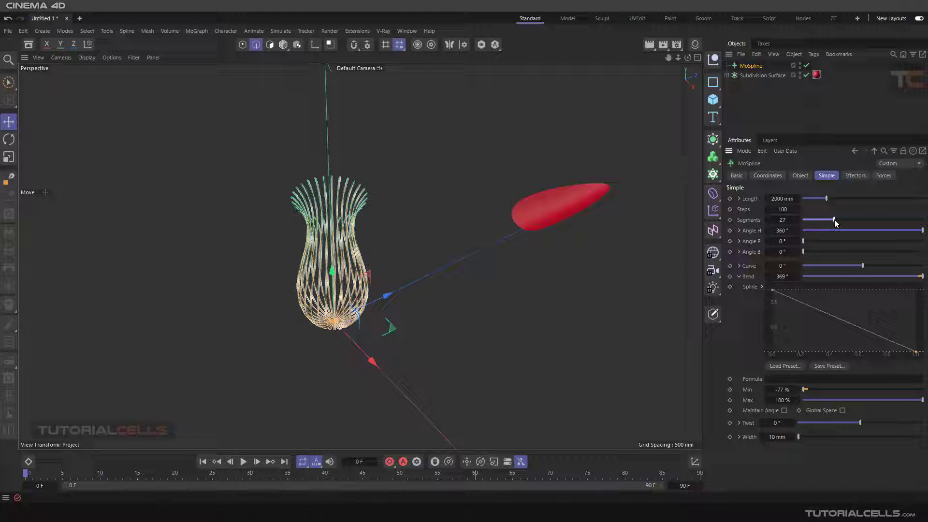
Set the MoSpline's Angle P to 8°, Segments to 35 and Angle H to 615°
mouse_move(799, 252)
left_mouse_down()
mouse_move(813, 250)
mouse_move(799, 246)
mouse_move(806, 243)
left_mouse_up()
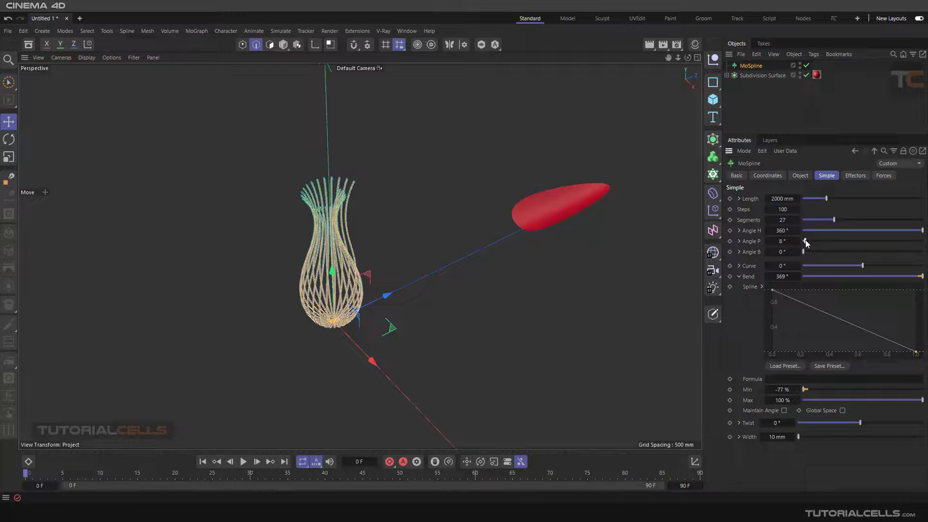
scroll(342, 240, "up", 5)
left_click_drag(342, 240, 329, 309, "alt")
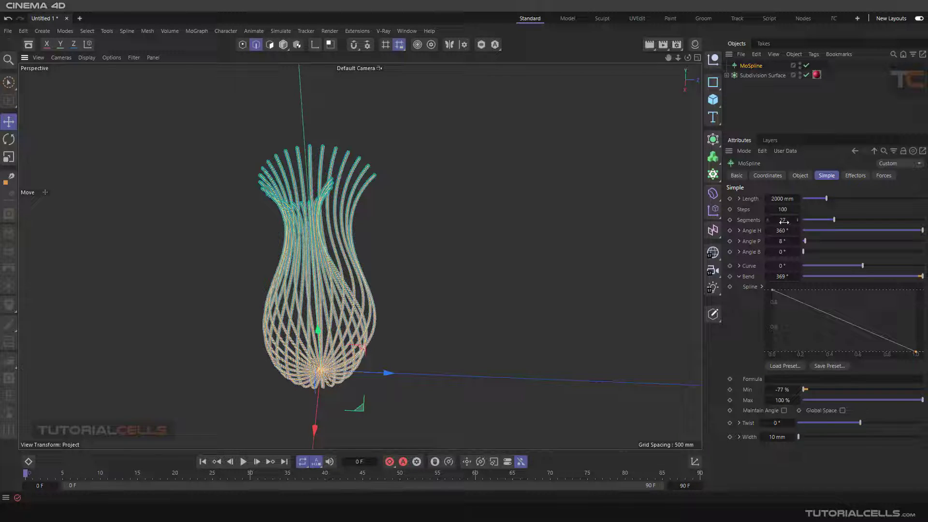
left_click_drag(784, 222, 907, 231)
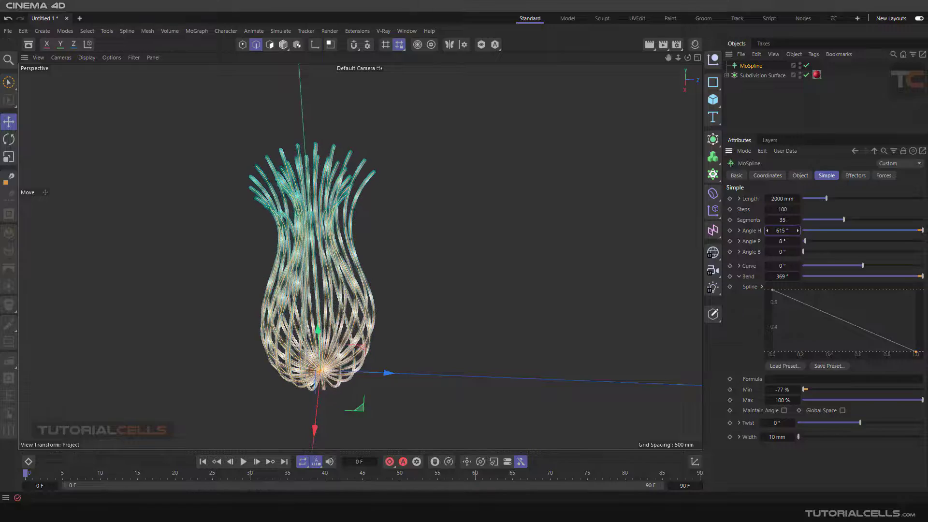
mouse_move(360, 256)
left_mouse_down("alt")
mouse_move(296, 202)
mouse_move(372, 181)
mouse_move(390, 225)
mouse_move(380, 262)
mouse_move(363, 261)
left_mouse_up("alt")
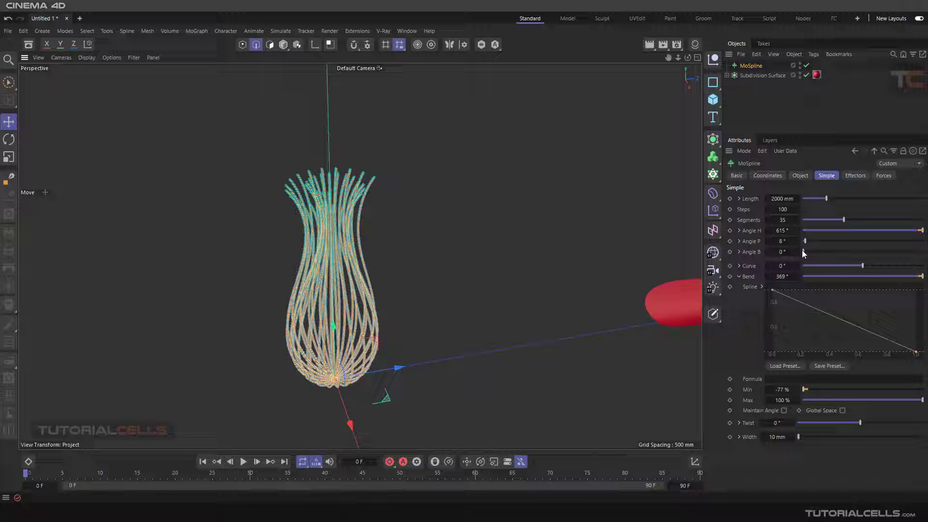
Open up the bundle of splines by setting Angle H to 810°, Angle P to -32° and Angle B to 4°
left_click_drag(801, 251, 766, 241)
left_click_drag(528, 258, 396, 284, "alt")
left_click_drag(777, 231, 797, 231)
mouse_move(470, 296)
left_mouse_down("alt")
mouse_move(439, 284)
mouse_move(415, 292)
mouse_move(483, 272)
mouse_move(462, 292)
mouse_move(469, 304)
left_mouse_up("alt")
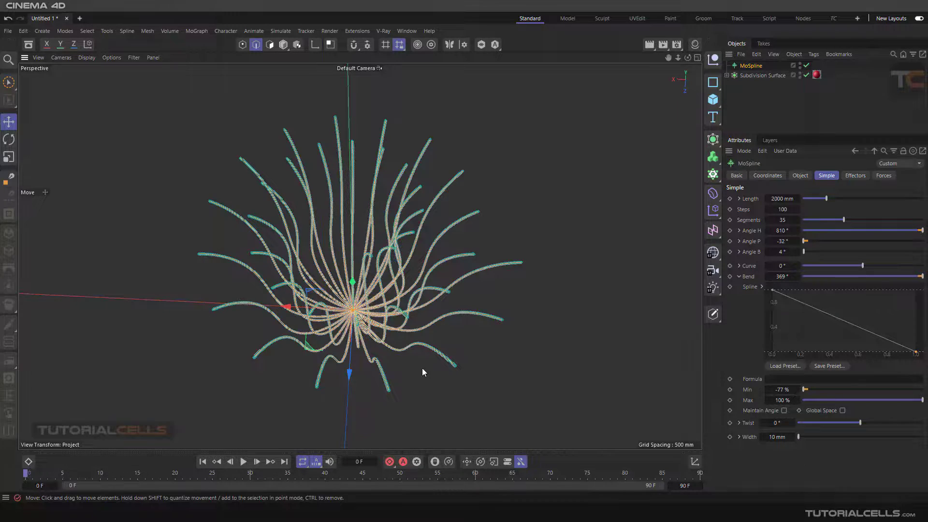
left_click_drag(422, 367, 466, 219, "alt")
left_click_drag(389, 252, 534, 235, "alt")
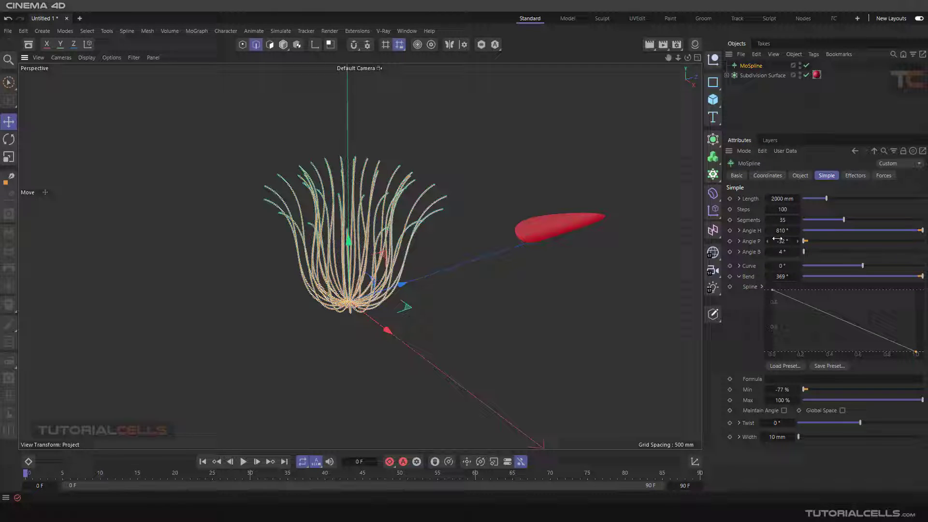
Duplicate the MoSpline, keeping the original hidden, and reset the copy to 1 Segment with Angles H, P and B at 0°
left_click_drag(745, 67, 752, 71, "ctrl")
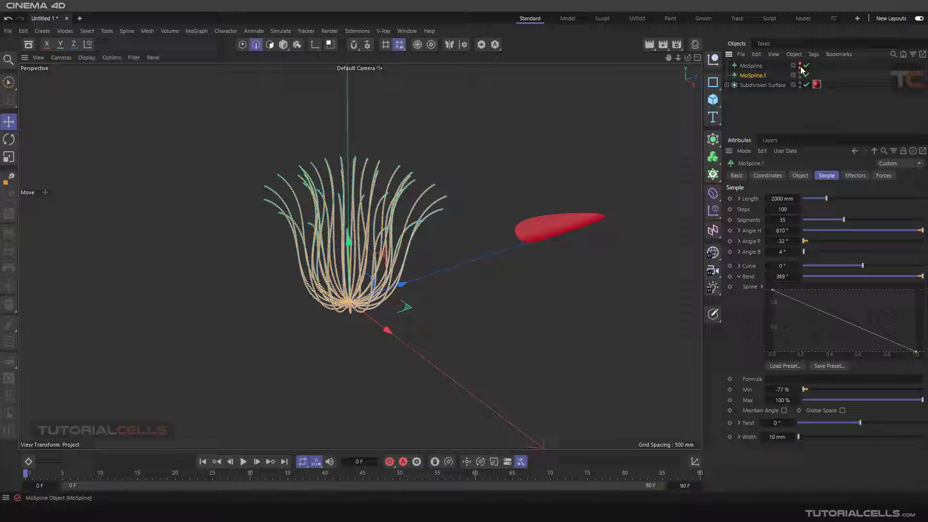
right_click(797, 220)
right_click(798, 231)
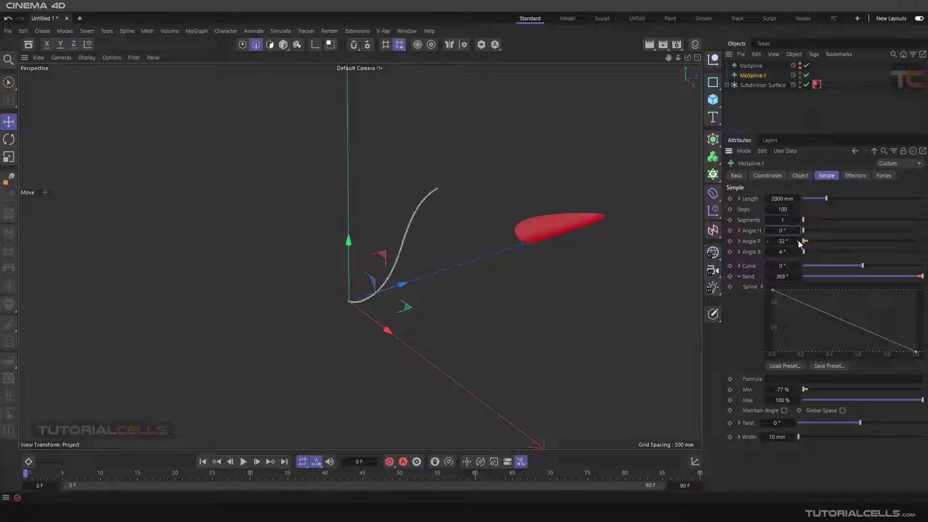
right_click(798, 242)
right_click(799, 252)
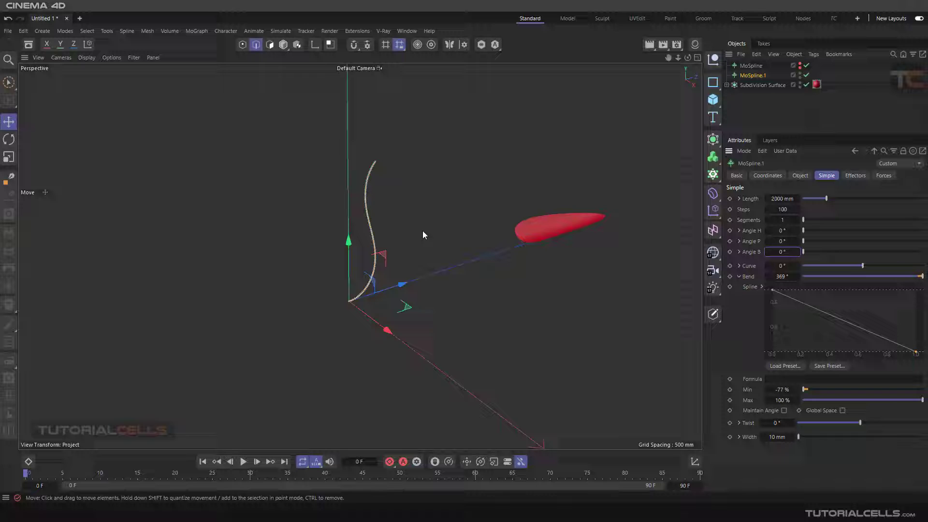
left_click_drag(422, 231, 378, 243, "alt")
scroll(379, 243, "up", 2)
middle_click_drag(378, 242, 361, 247, "alt")
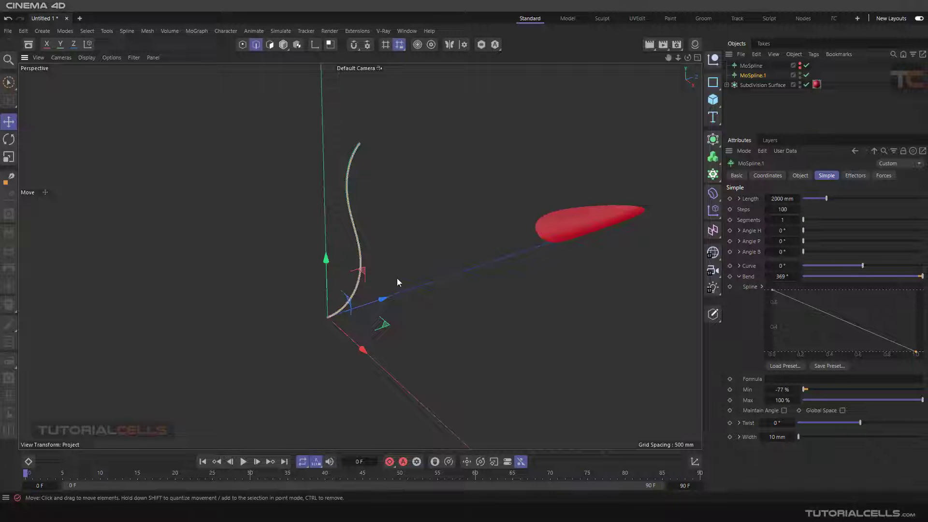
left_click_drag(396, 278, 449, 272, "alt")
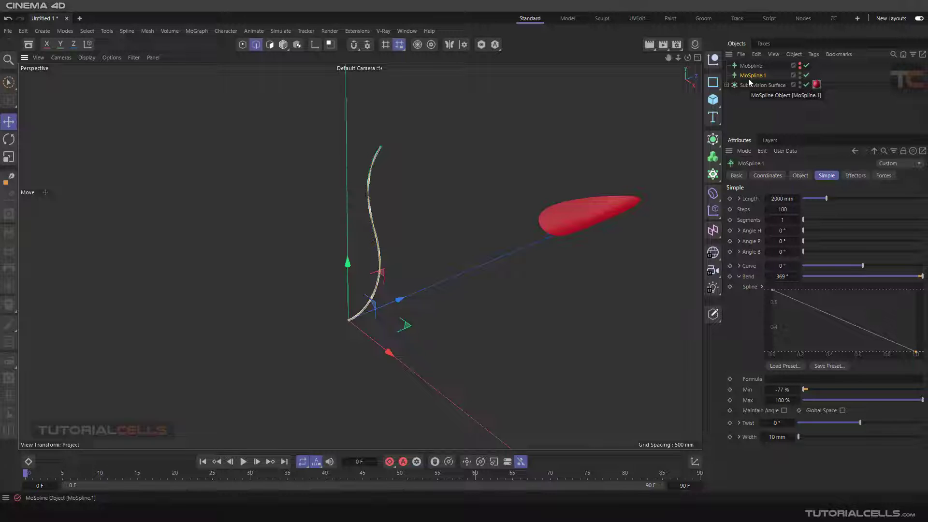
Add a Spline Wrap deformer and group it with the petal's Subdivision Surface in a Null
left_click(713, 197)
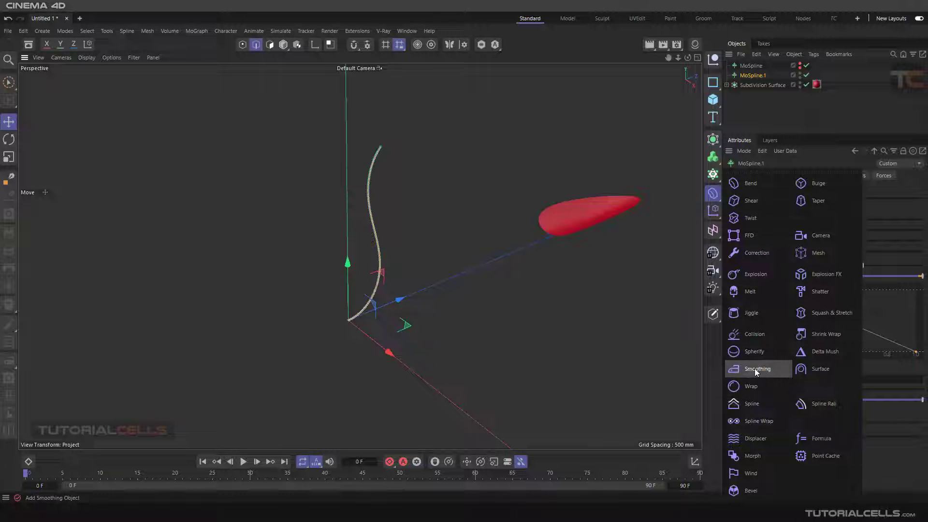
left_click(759, 421)
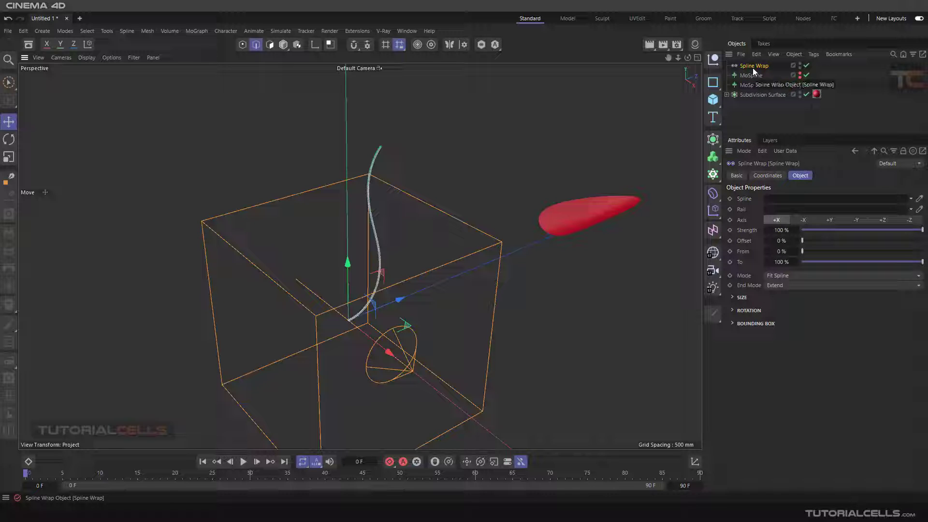
left_click(748, 95, "ctrl")
left_click(727, 95)
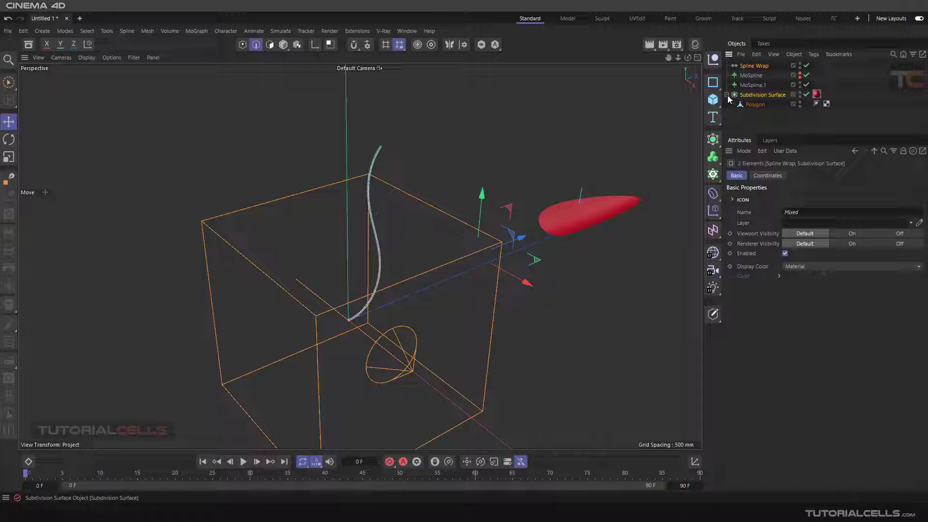
left_click(727, 95)
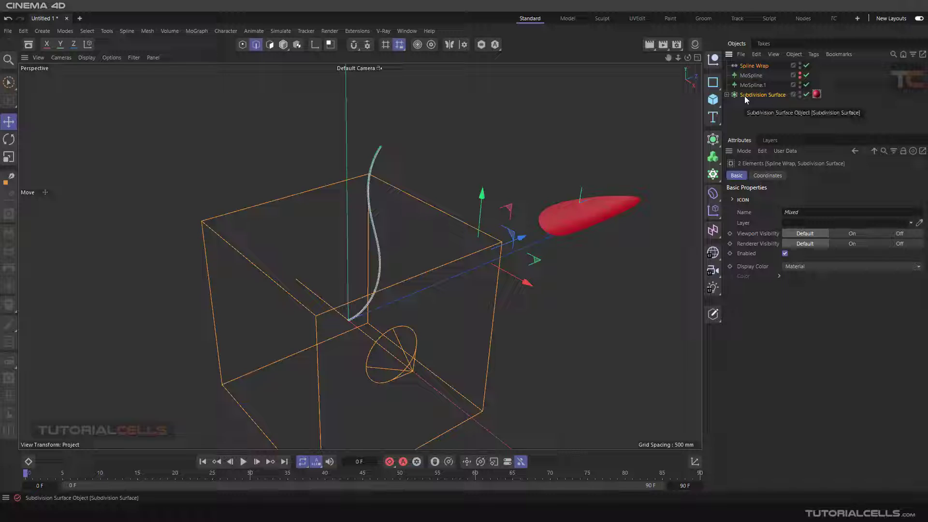
key("alt+g")
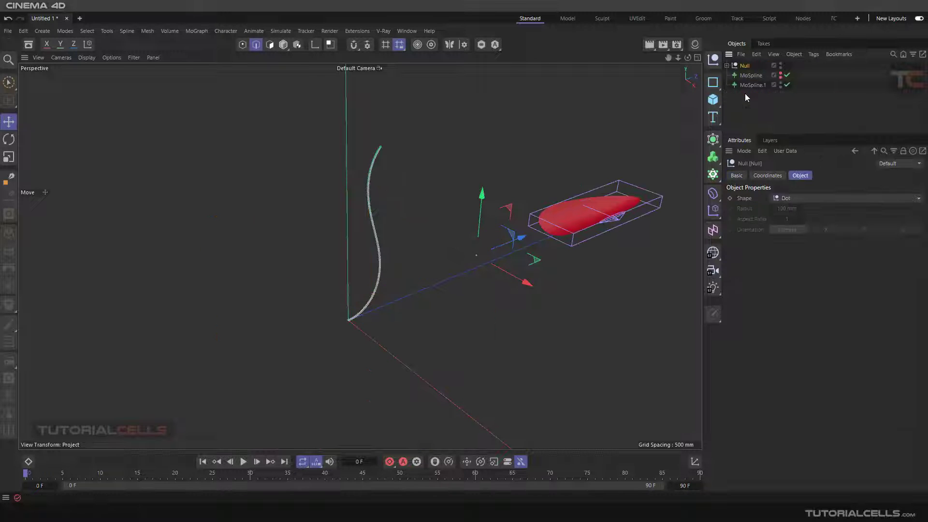
Set the Spline Wrap's Axis to +Z so it runs along the length of the petal
middle_click_drag(595, 205, 515, 230, "alt")
scroll(521, 232, "up", 4)
left_click_drag(520, 227, 530, 253, "alt")
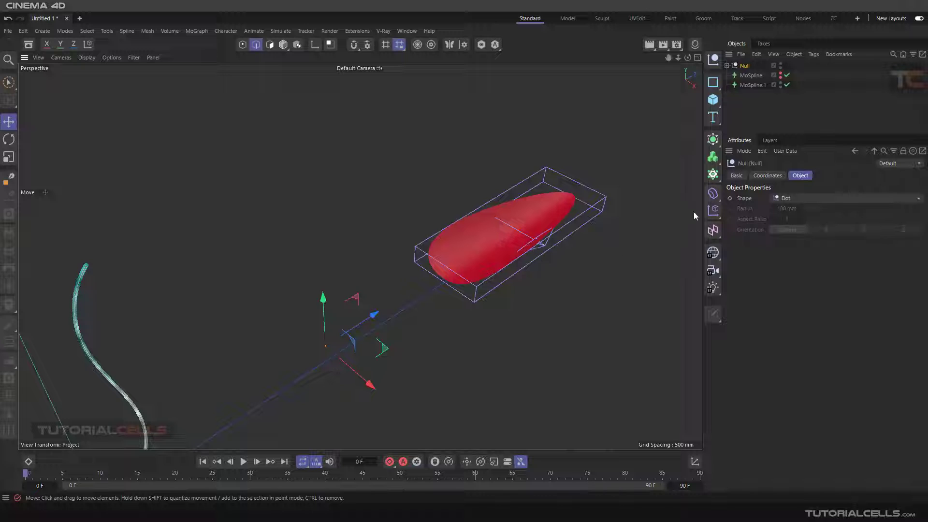
left_click(727, 65)
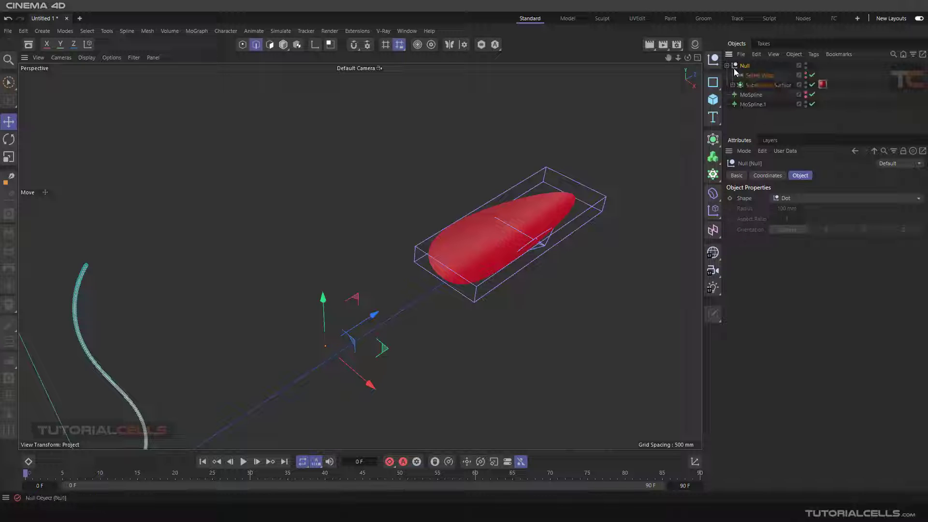
left_click(747, 76)
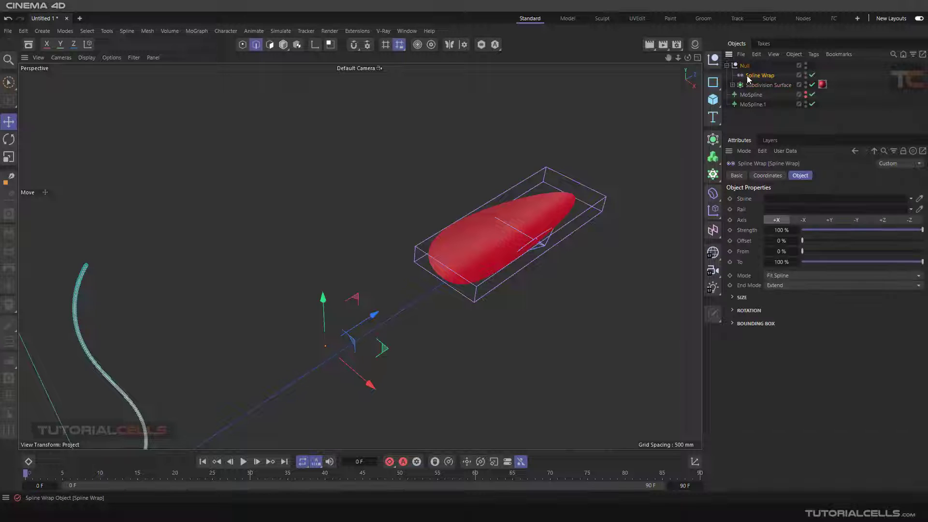
left_click(879, 220)
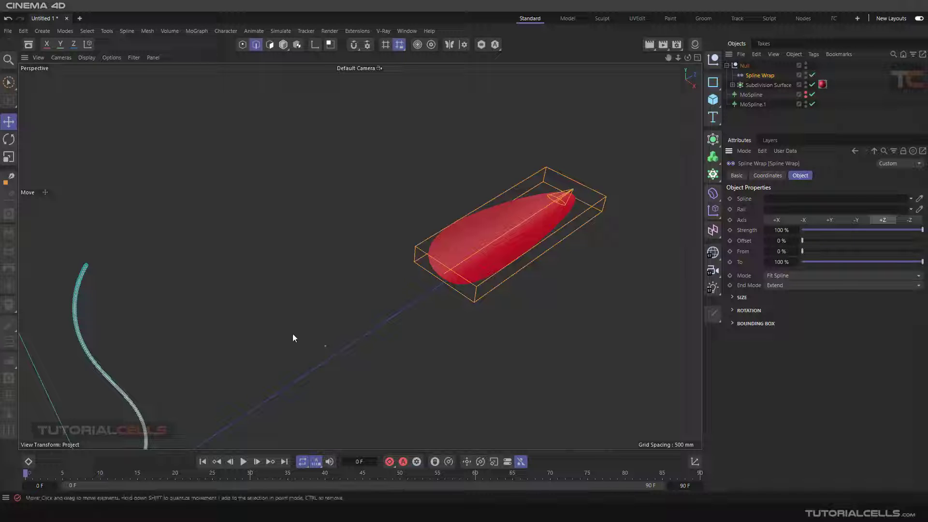
Assign MoSpline.1 as the Spline Wrap's Spline and inspect the deformed petal
scroll(293, 335, "down", 3)
middle_click_drag(336, 336, 377, 276, "alt")
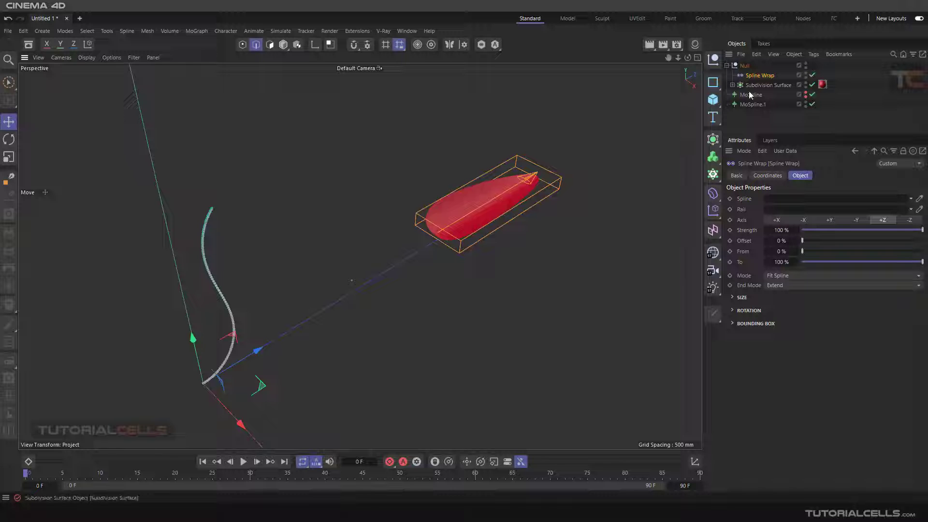
left_click_drag(753, 104, 780, 186)
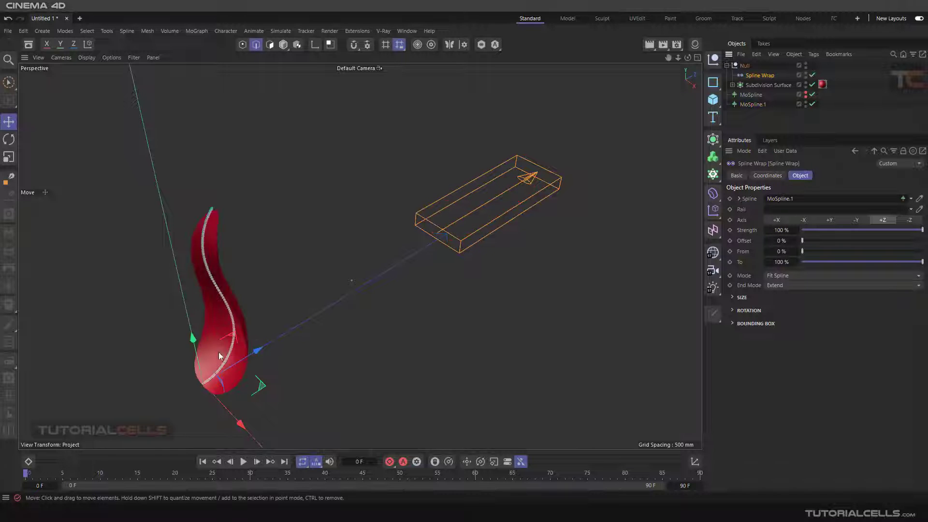
left_click_drag(270, 309, 337, 231, "alt")
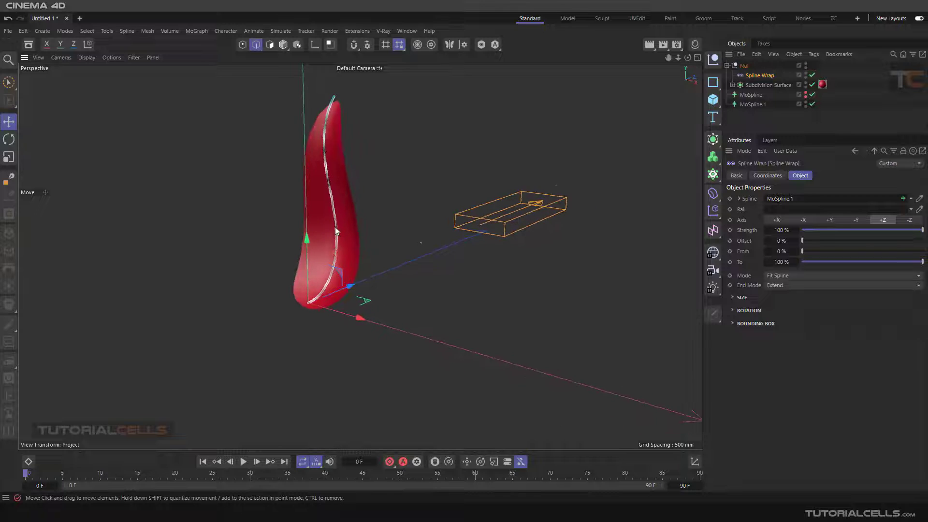
scroll(338, 231, "up", 3)
scroll(338, 230, "down", 3)
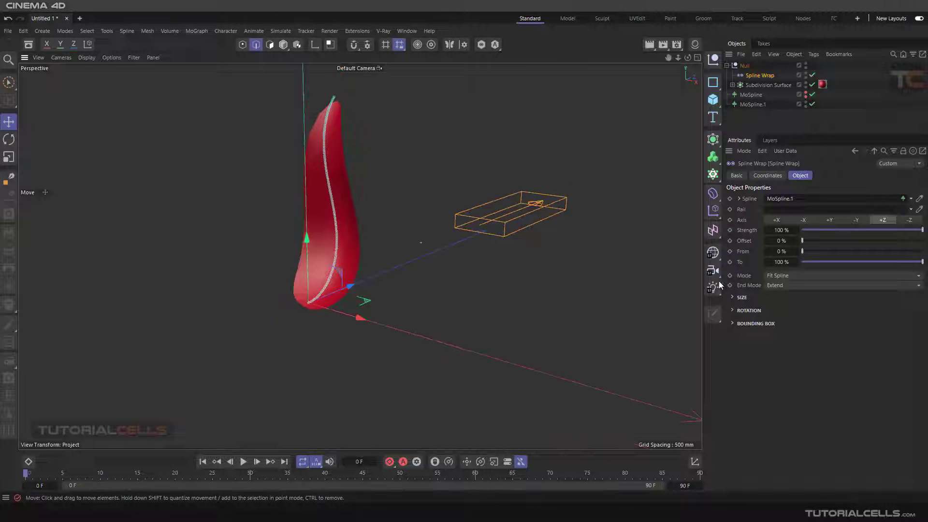
Set the Spline Wrap's Mode to Keep Length, and select the original MoSpline after checking the petal
left_click(771, 277)
left_click(779, 301)
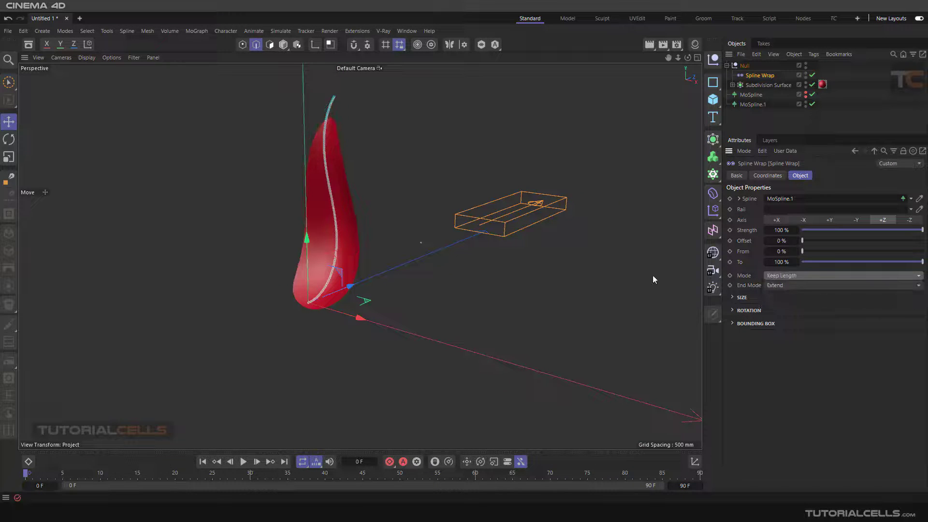
left_click_drag(654, 279, 343, 229, "alt")
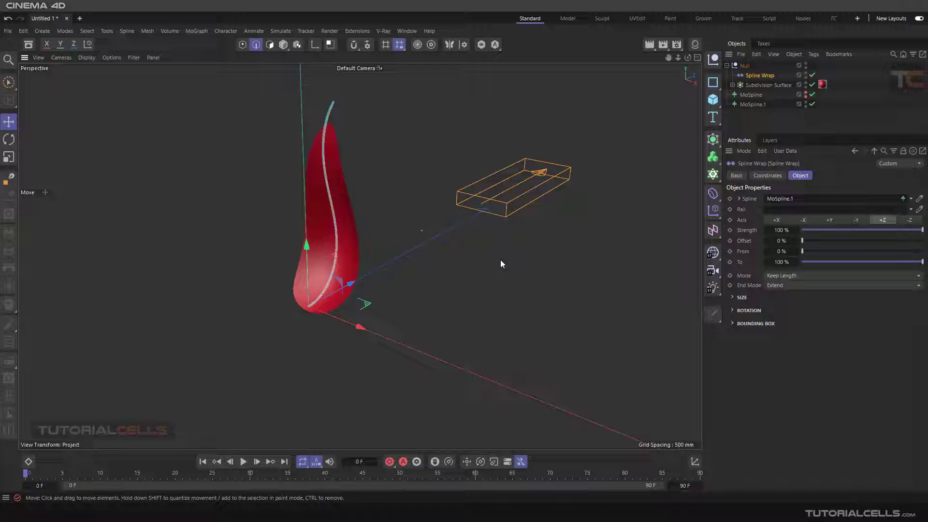
mouse_move(501, 261)
left_mouse_down("alt")
mouse_move(530, 242)
mouse_move(502, 253)
mouse_move(505, 261)
left_mouse_up("alt")
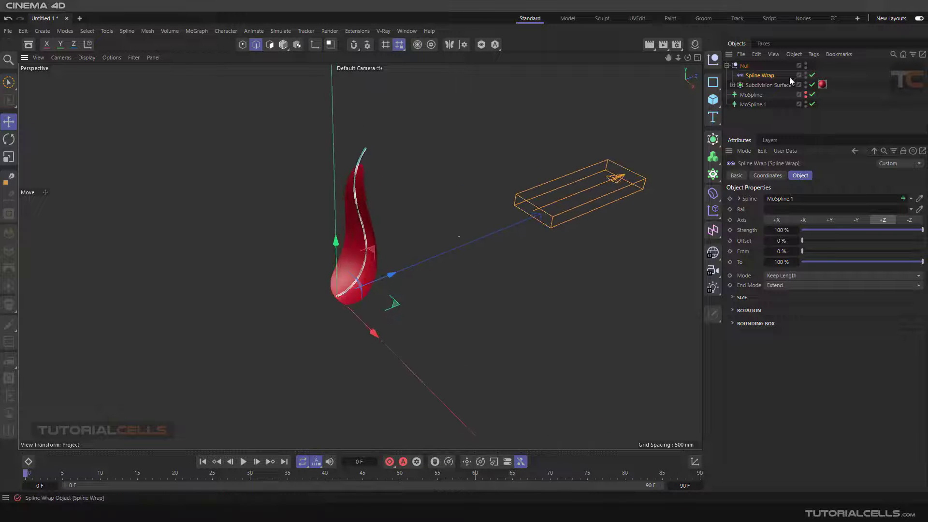
left_click(752, 96)
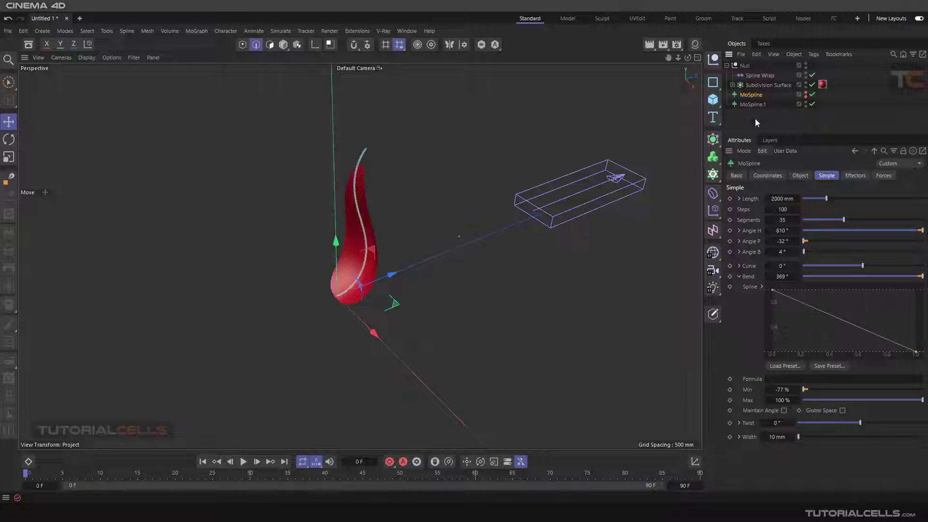
Set MoSpline.1's Steps to 300 and Segments to 35, using the original MoSpline's segment value as reference
left_click(753, 104)
left_click_drag(781, 207, 795, 208)
scroll(337, 205, "up", 5)
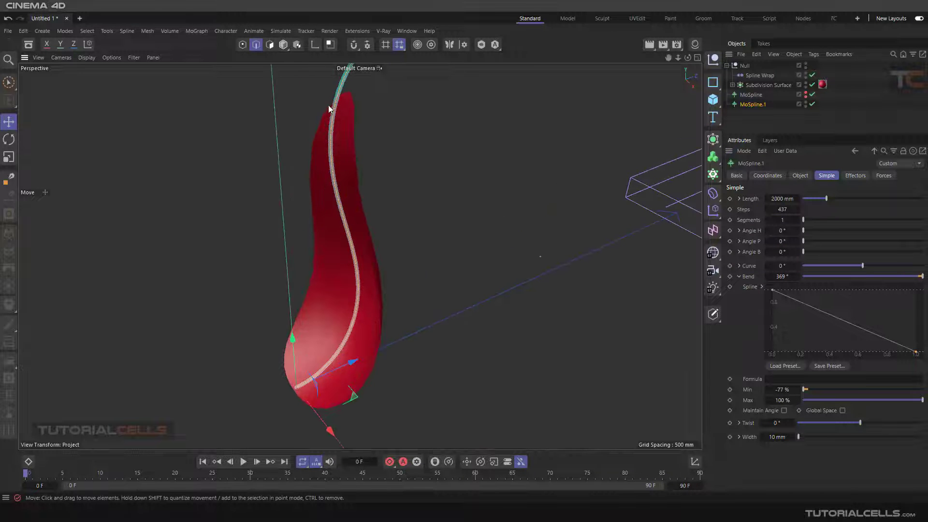
scroll(345, 132, "down", 5)
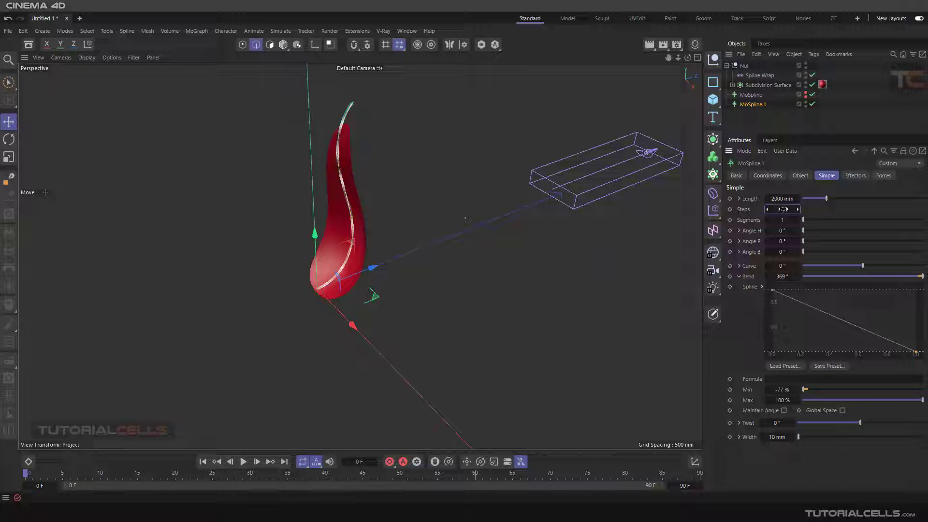
left_click(752, 95)
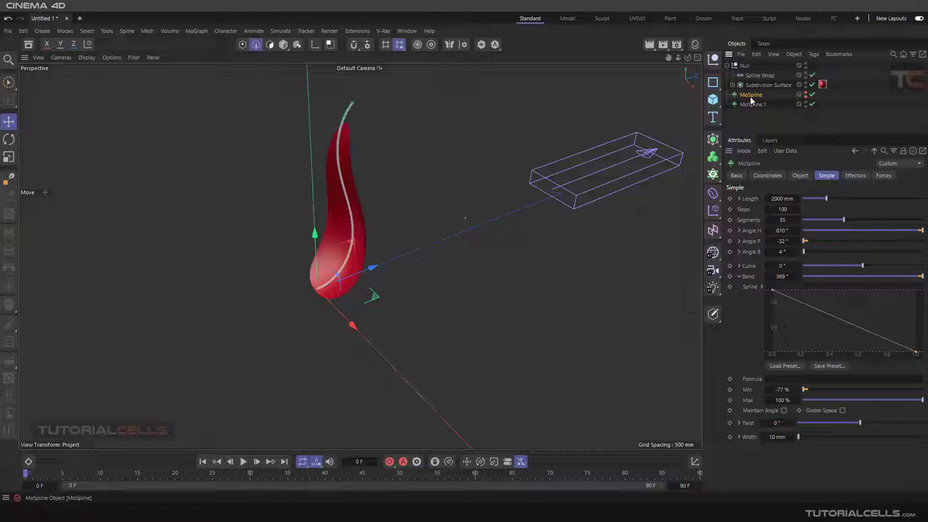
left_click(753, 104)
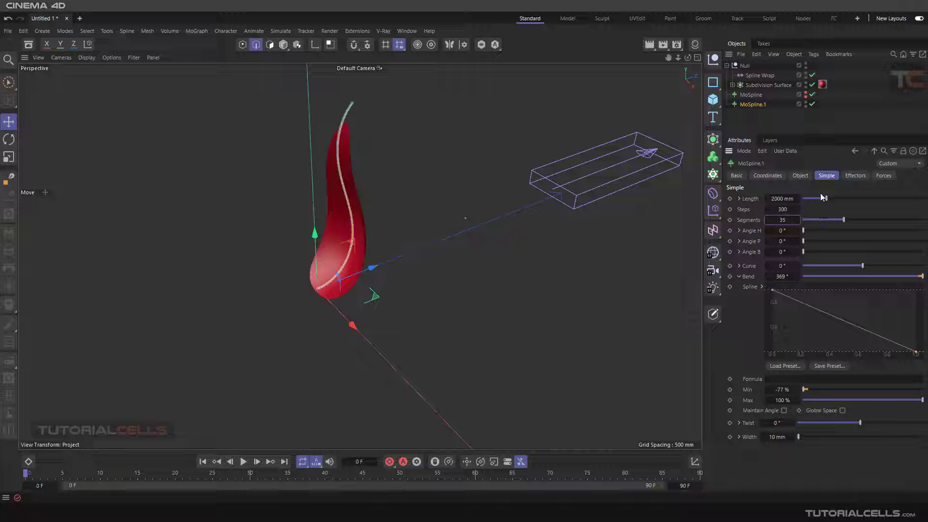
Copy the original MoSpline's Angle H of 810° to MoSpline.1 so the petals spread around the centre
left_click(751, 95)
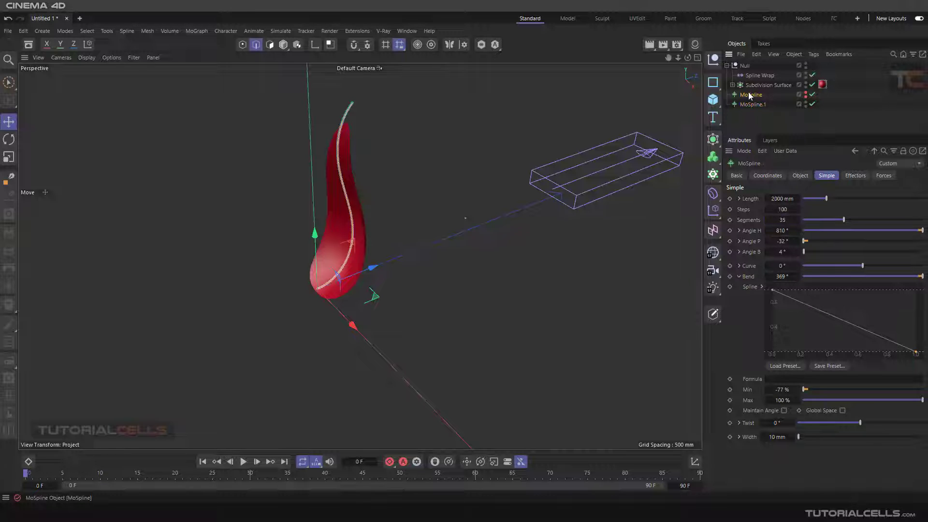
double_click(778, 231)
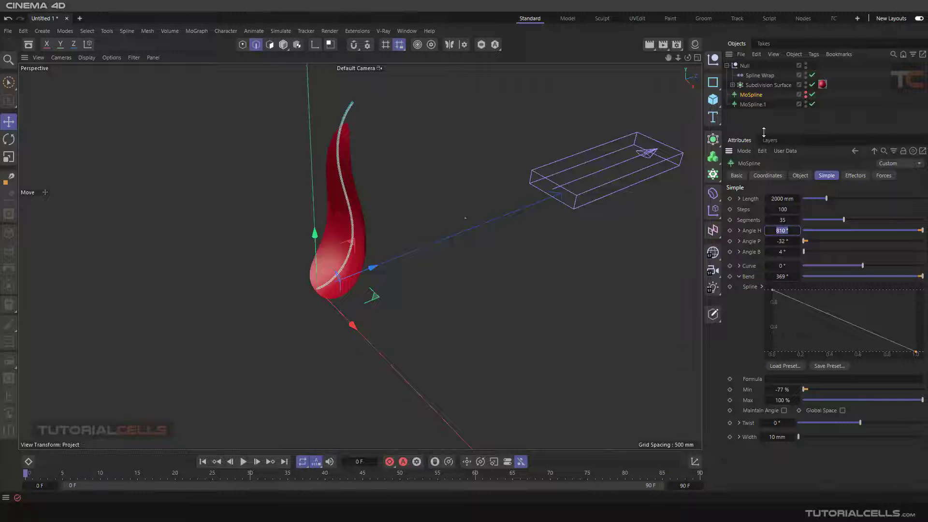
left_click(753, 105)
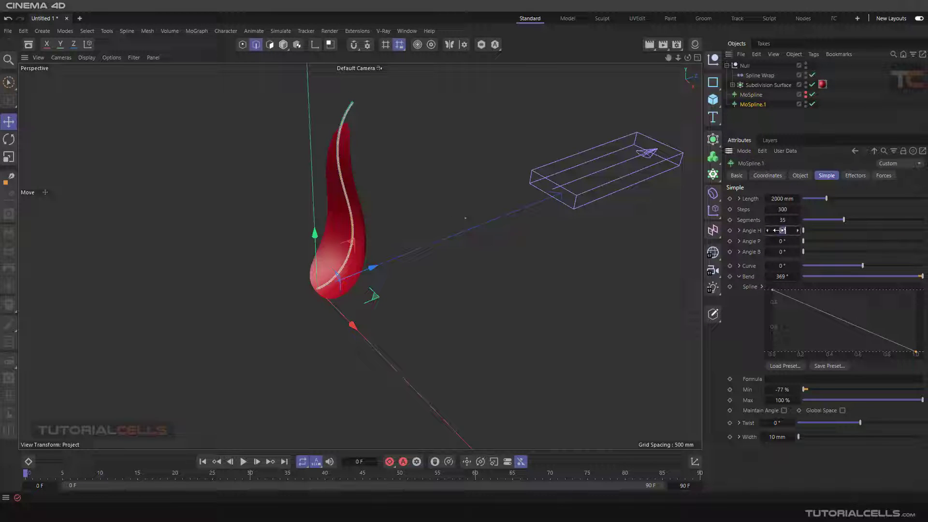
key("Return")
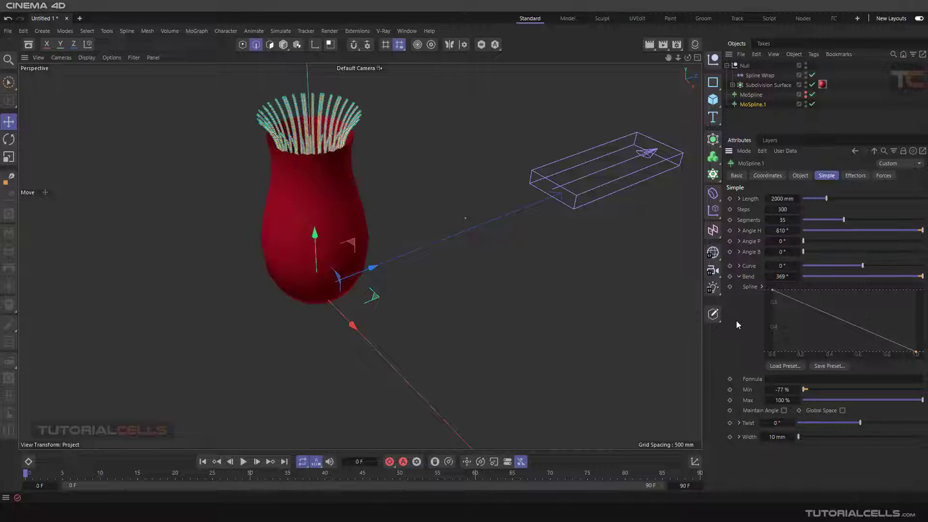
Match MoSpline.1's remaining angles to the original MoSpline, with Angle P at -32° and Angle B at 4°
double_click(779, 241)
left_click(752, 104)
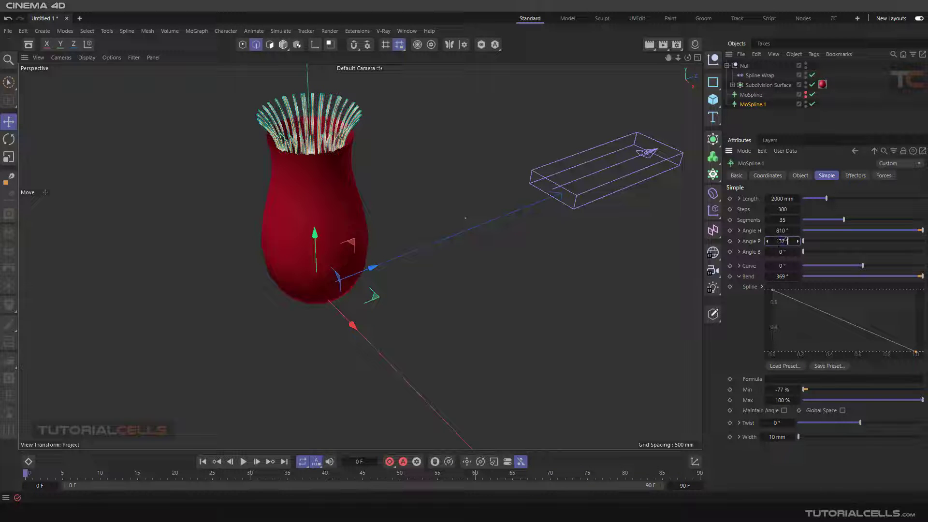
key("Return")
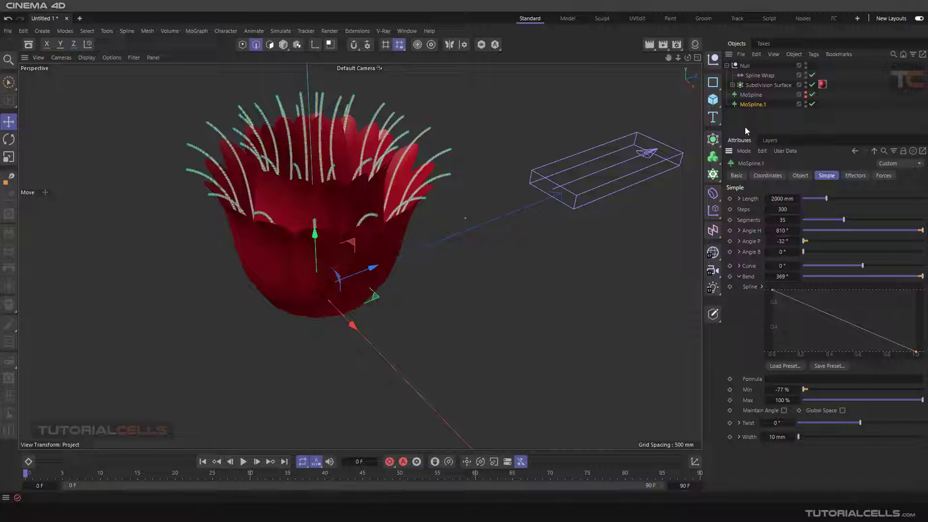
left_click(749, 96)
left_click(753, 104)
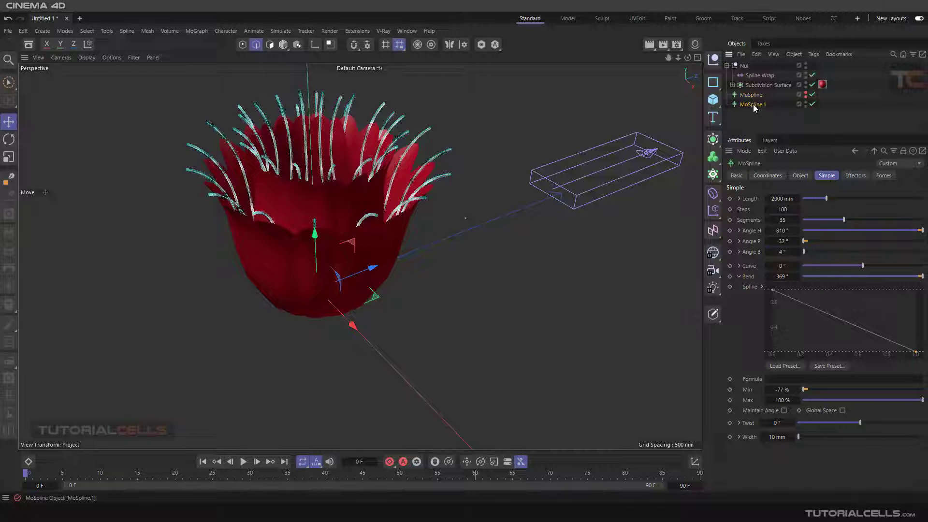
left_click(783, 252)
type("4")
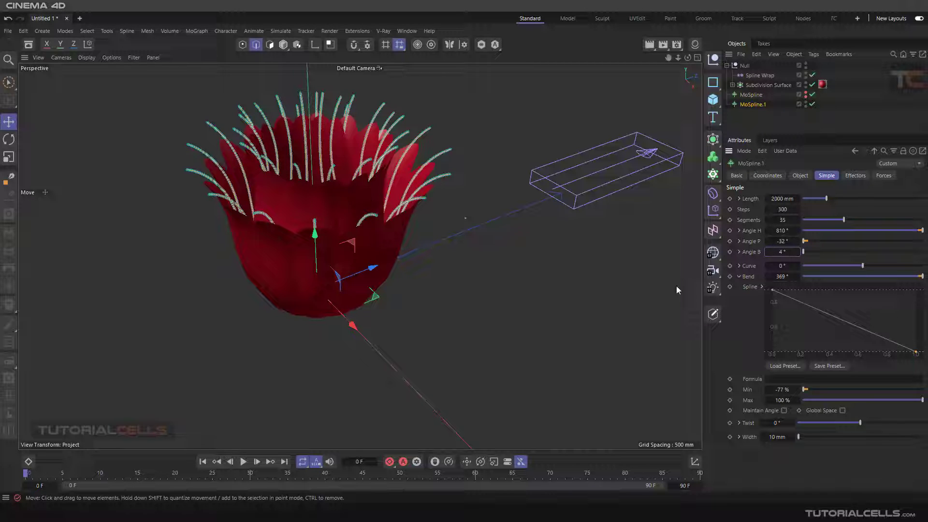
Open up the petals of MoSpline.1 by setting Angle P to -51° and Angle H to 1331°
left_click_drag(376, 202, 347, 176, "alt")
left_click_drag(788, 241, 785, 241)
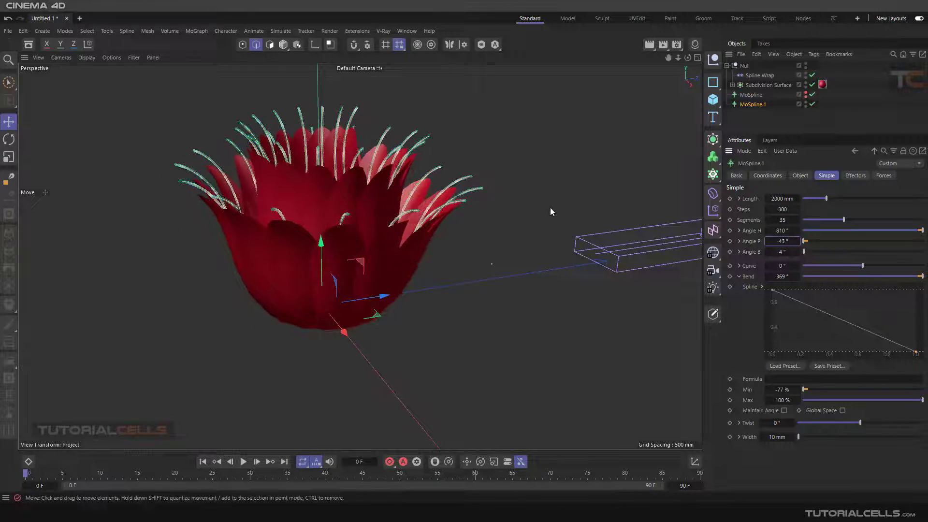
left_click_drag(550, 209, 447, 222, "alt")
mouse_move(780, 242)
left_mouse_down()
mouse_move(761, 242)
mouse_move(787, 230)
left_mouse_up()
mouse_move(453, 269)
left_mouse_down("alt")
mouse_move(419, 240)
mouse_move(373, 231)
mouse_move(456, 230)
mouse_move(453, 257)
left_mouse_up("alt")
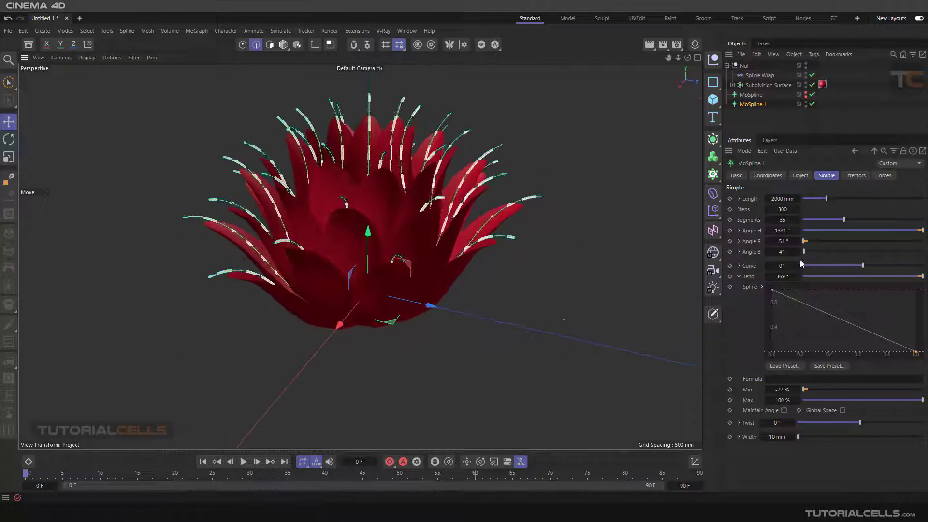
Spread the petals further by setting MoSpline.1's Angle P to -68° and Bend to 368°
mouse_move(785, 241)
left_mouse_down()
mouse_move(801, 242)
mouse_move(781, 242)
left_mouse_up()
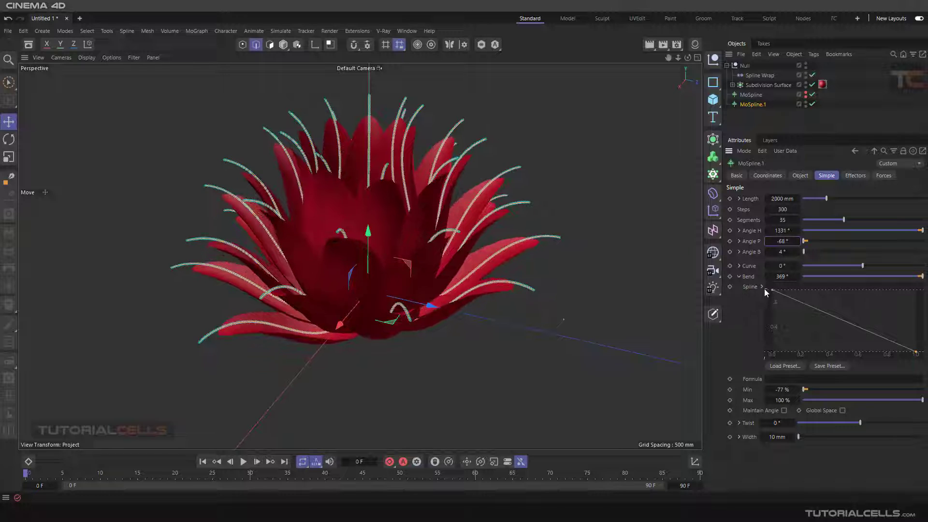
mouse_move(783, 274)
left_mouse_down()
mouse_move(776, 274)
mouse_move(783, 274)
left_mouse_up()
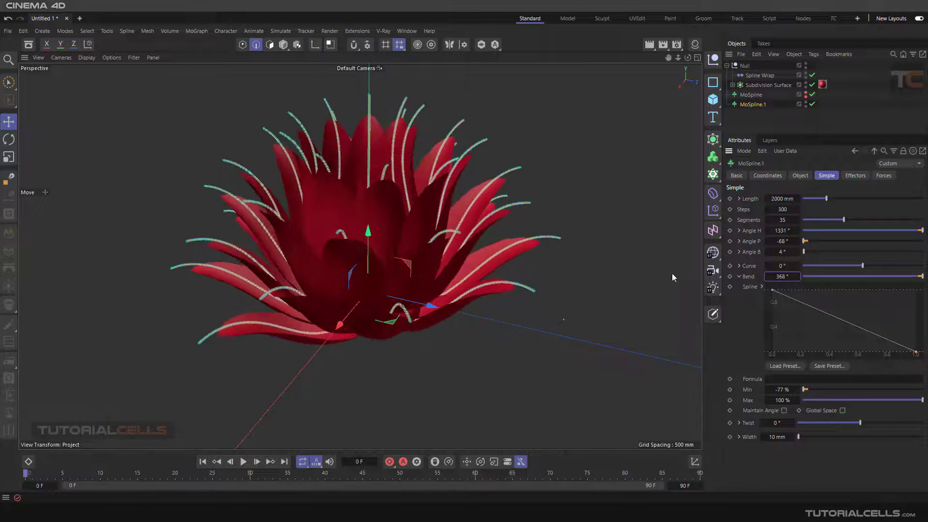
Hide MoSpline.1's curves to inspect the flower from several angles, and make them visible again
scroll(385, 281, "down", 2)
left_click_drag(385, 281, 395, 252, "alt")
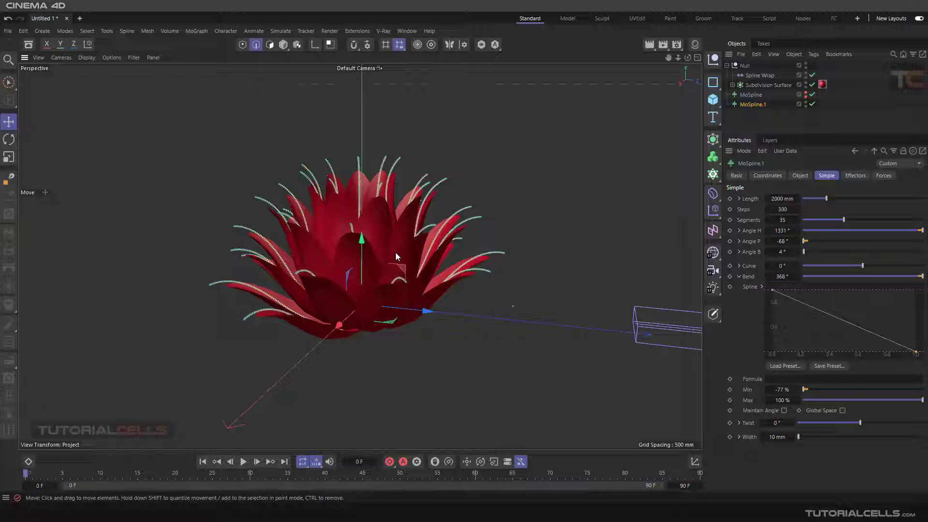
double_click(805, 103, "alt")
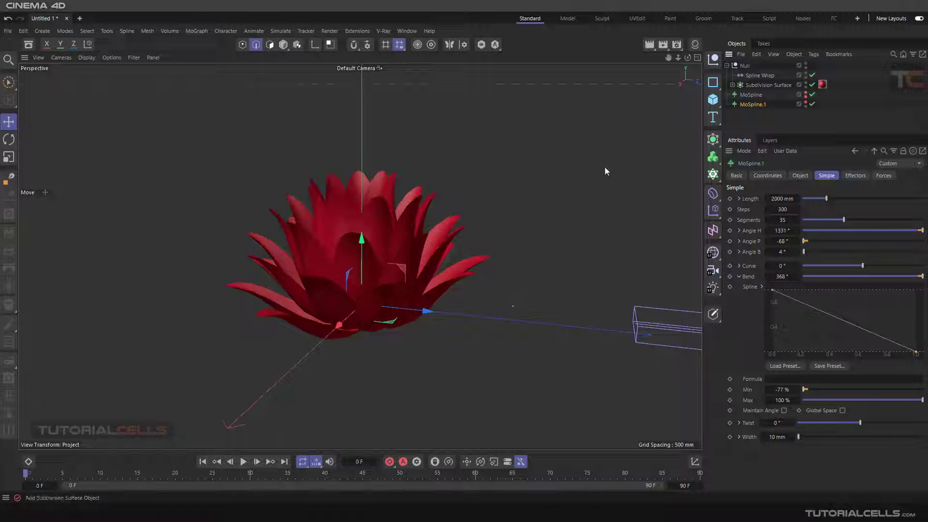
left_click_drag(355, 302, 374, 305, "alt")
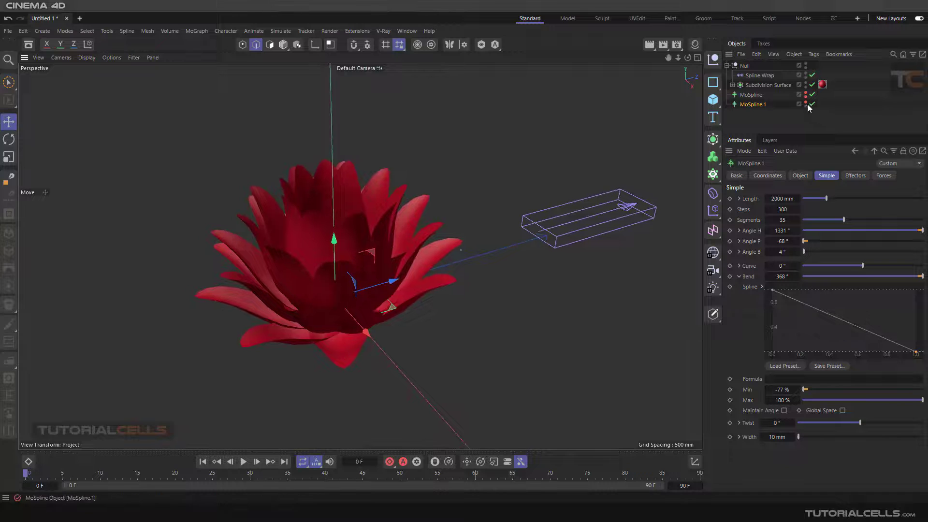
left_click(806, 103, "alt")
left_click_drag(408, 260, 412, 261, "alt")
middle_click_drag(412, 261, 444, 253, "alt")
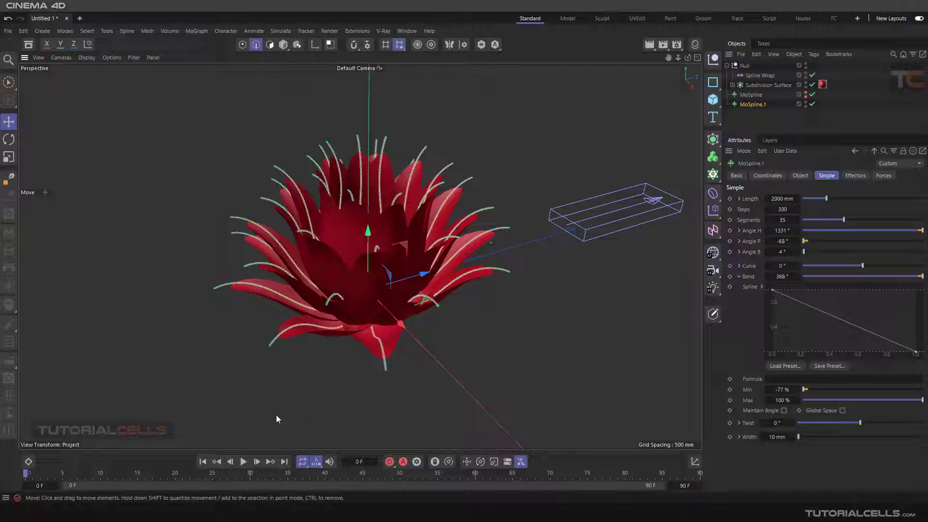